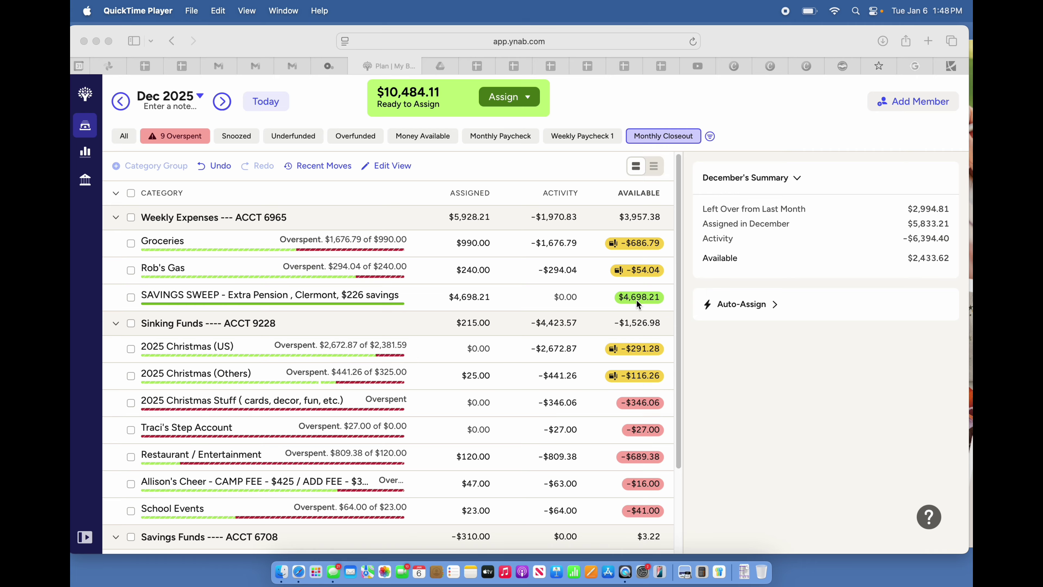
- Move $686.79 from the SAVINGS SWEEP category to Groceries in the December 2025 plan
click(640, 297)
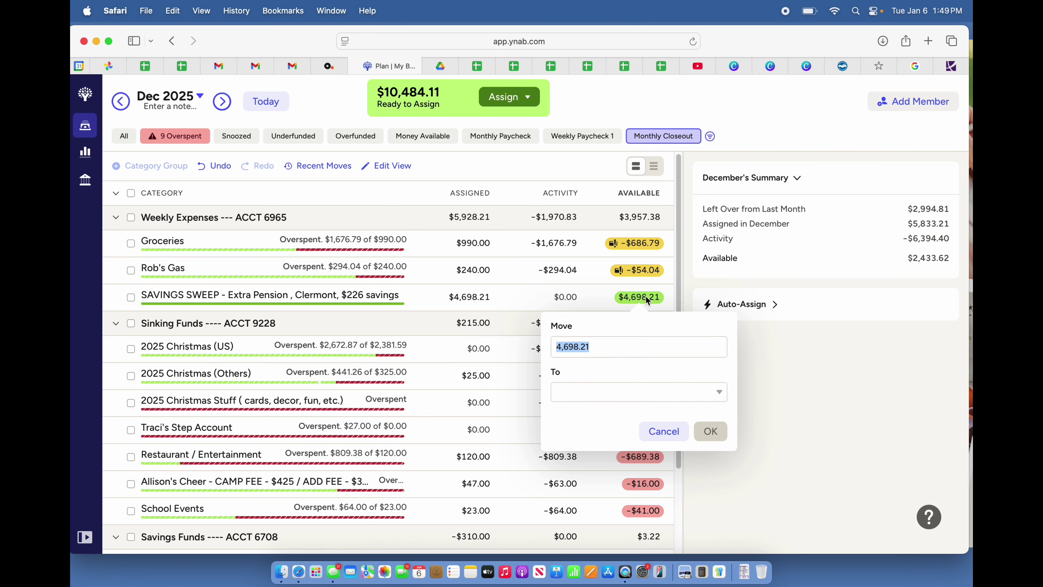
text(686.79)
click(585, 396)
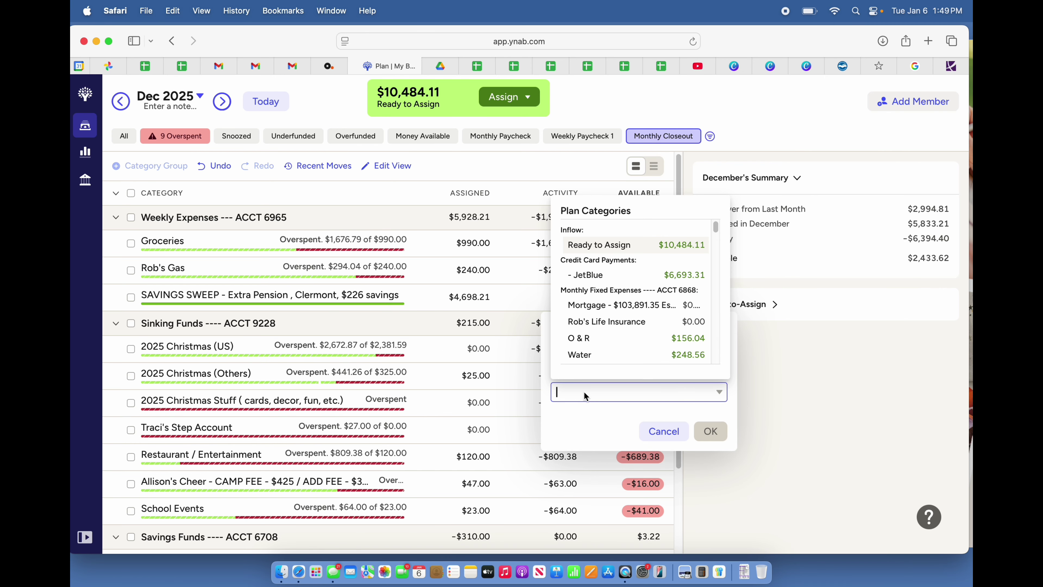
text(Groceries)
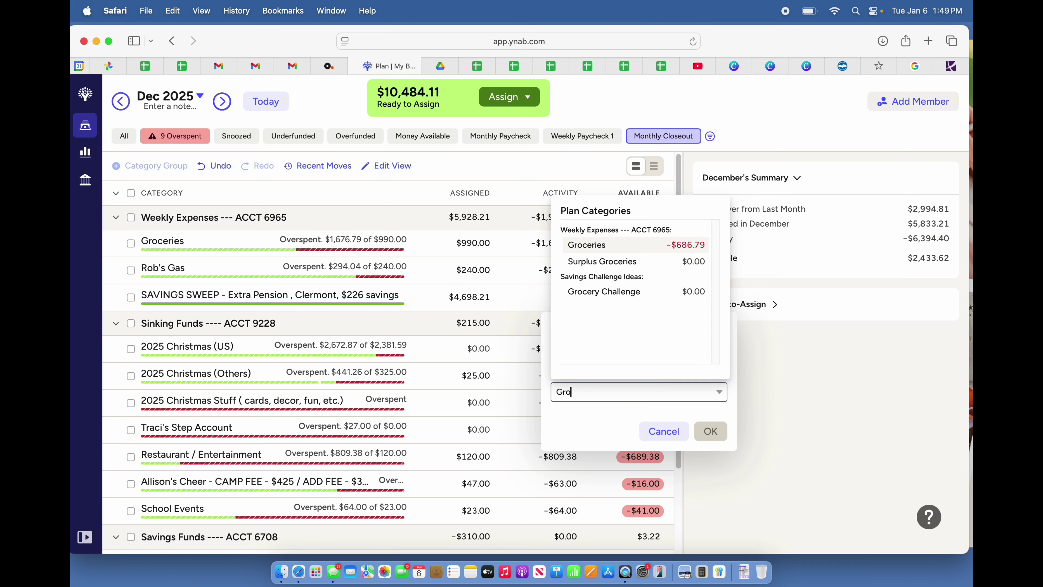
click(605, 246)
click(701, 431)
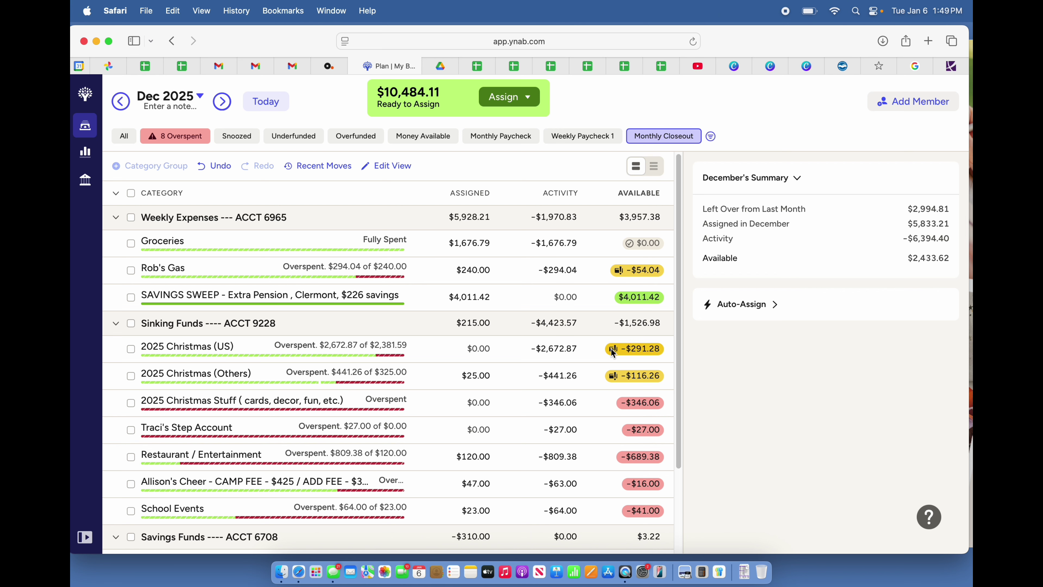
- Move $54.04 from SAVINGS SWEEP to the overspent gas category in Weekly Expenses
click(649, 297)
text(54.04)
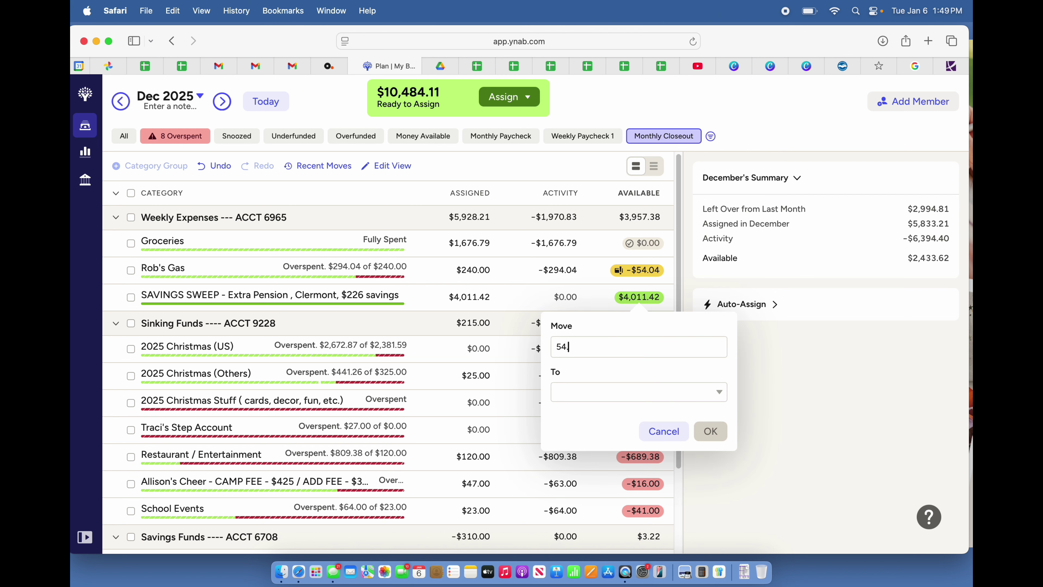
click(620, 393)
text(Rob)
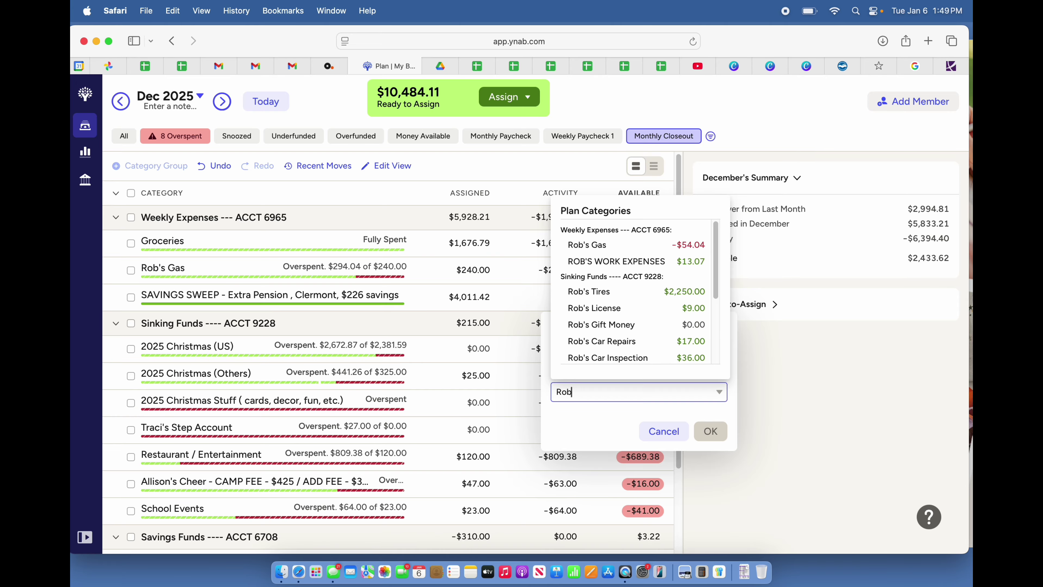
key(Down)
key(Return)
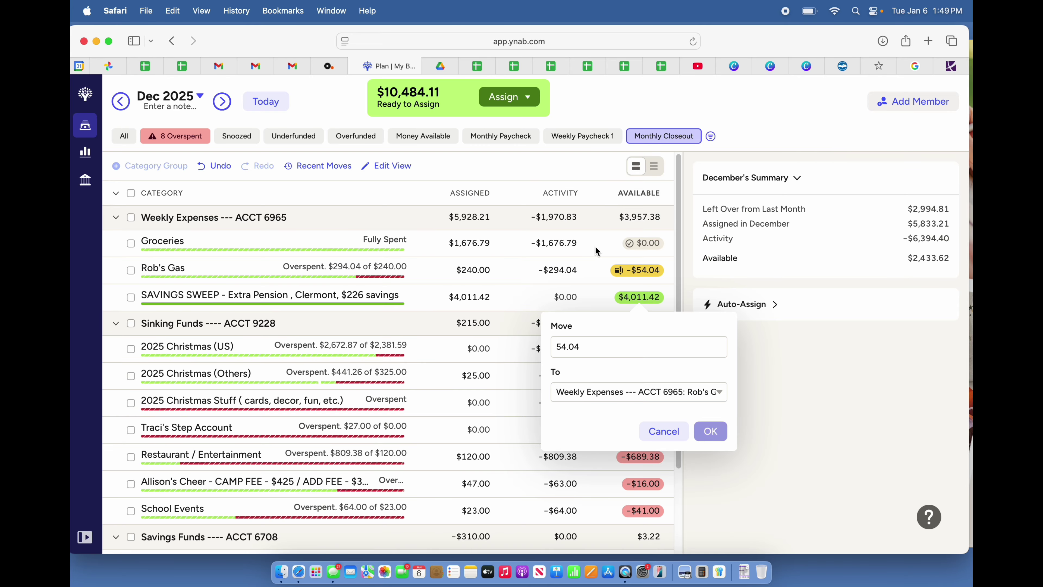
click(709, 433)
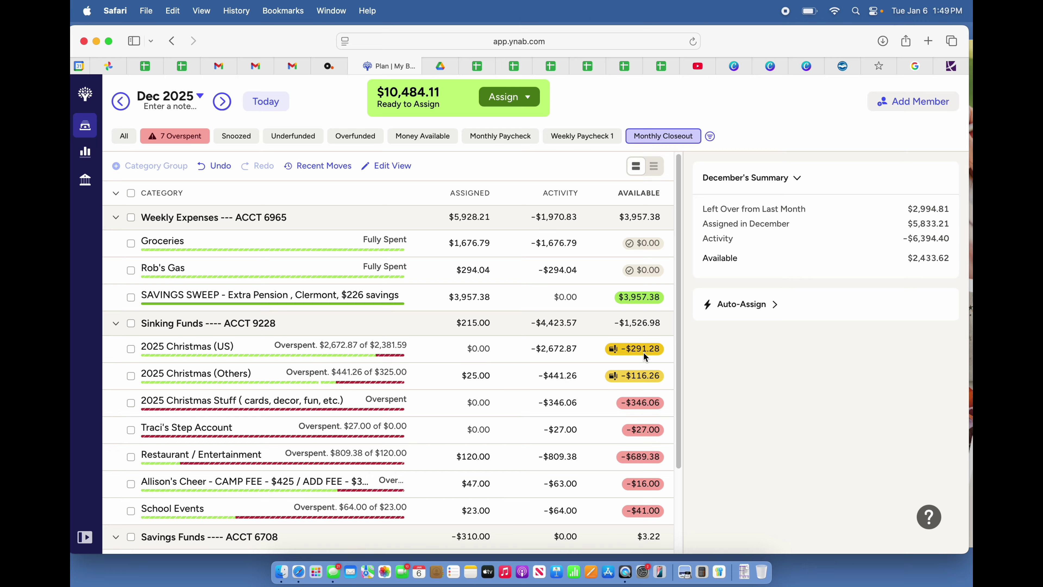
- Move $291.28 from SAVINGS SWEEP to the 2025 Christmas (US) category in Sinking Funds
click(643, 298)
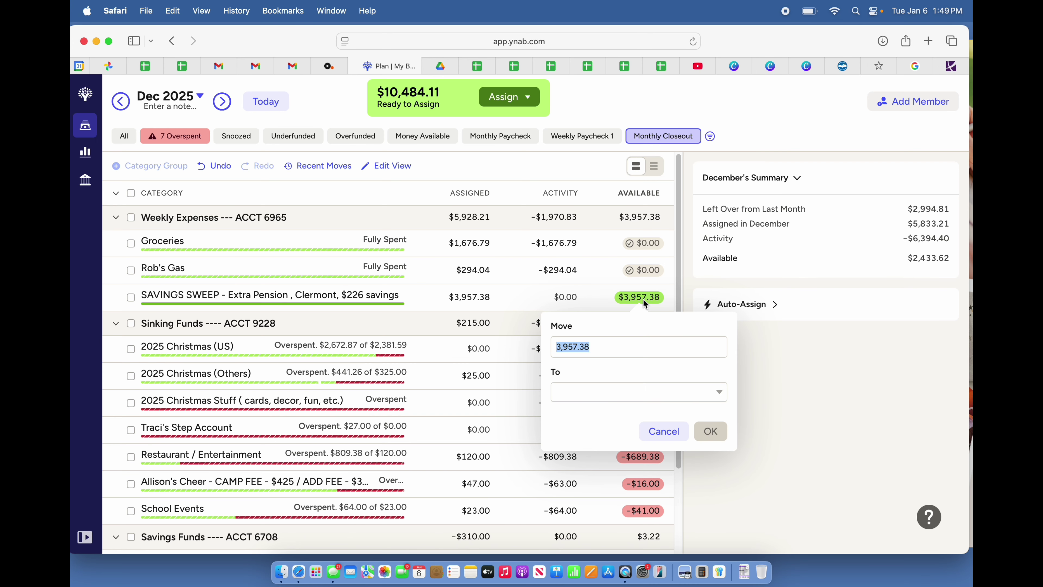
text(291.86)
click(587, 394)
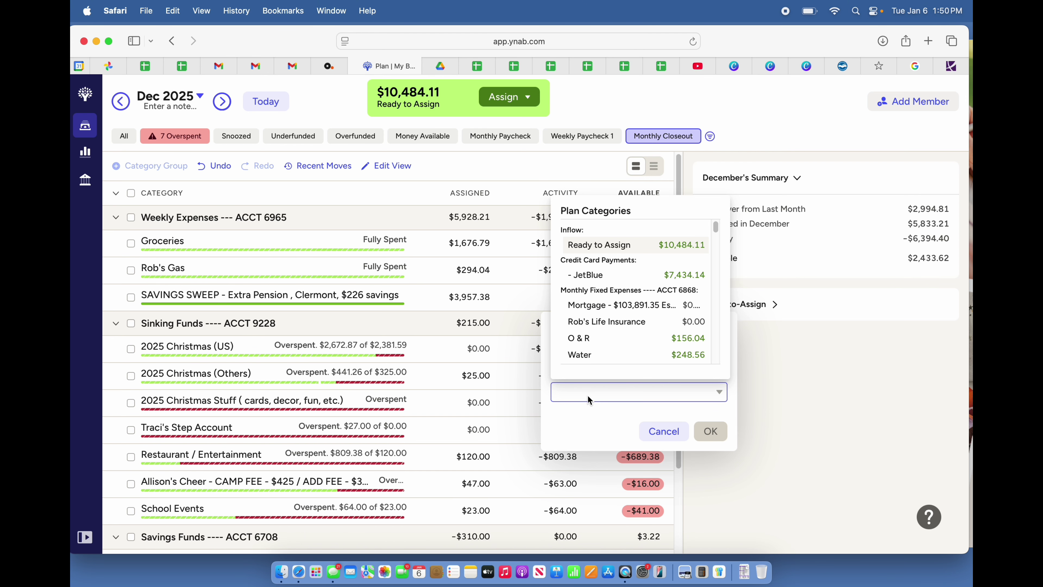
text(2025)
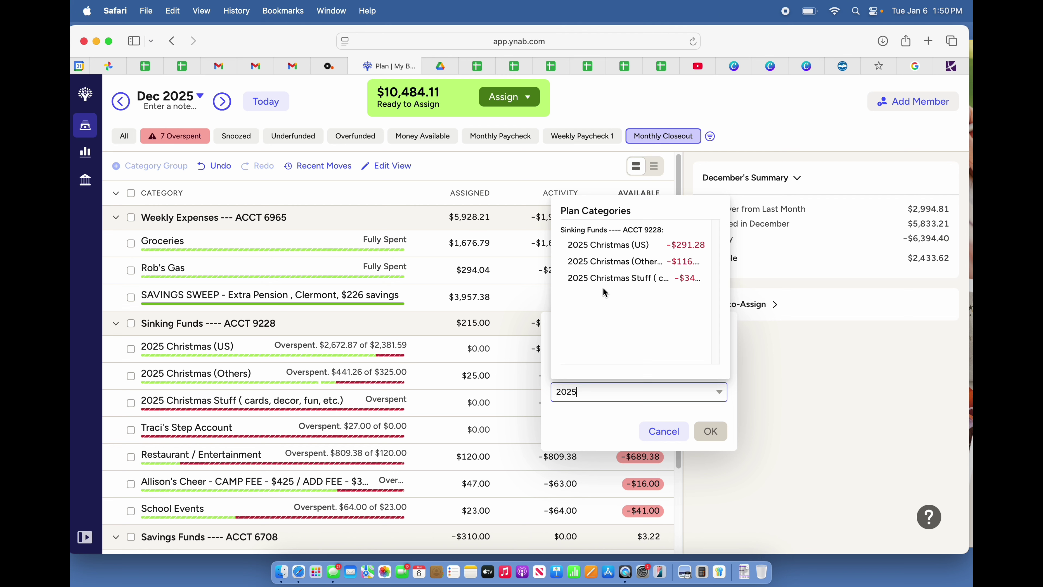
click(607, 246)
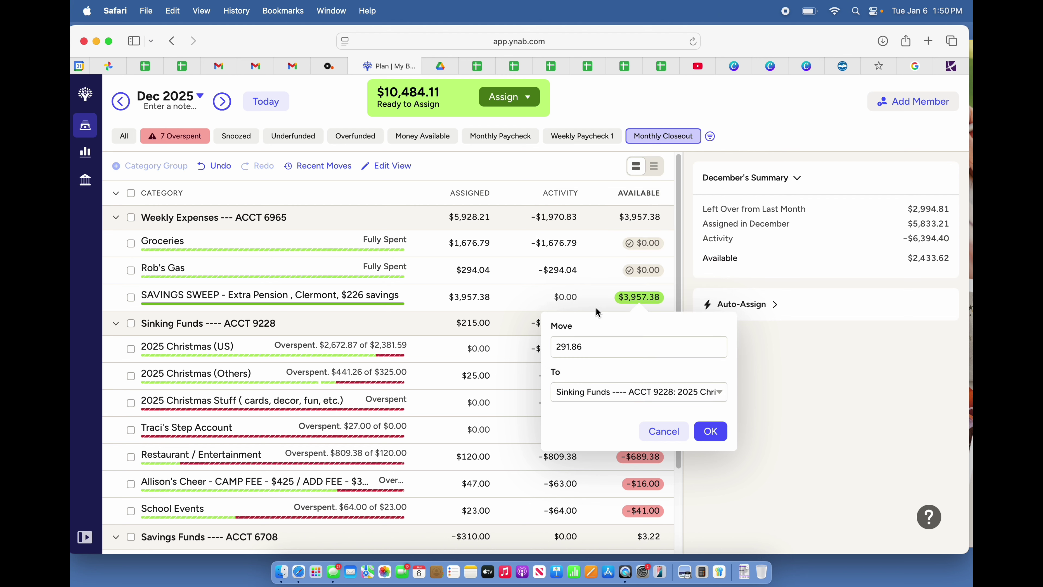
key(BackSpace)
key(BackSpace)
text(28)
click(710, 431)
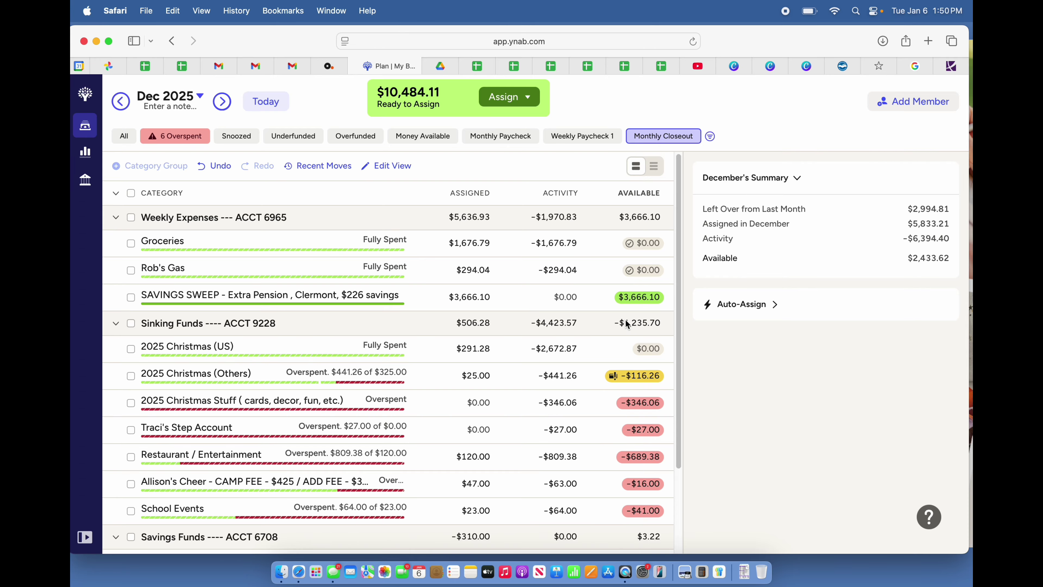
- Move $116.26 from SAVINGS SWEEP to the 2025 Christmas (Others) category in Sinking Funds
mouse_move(618, 382)
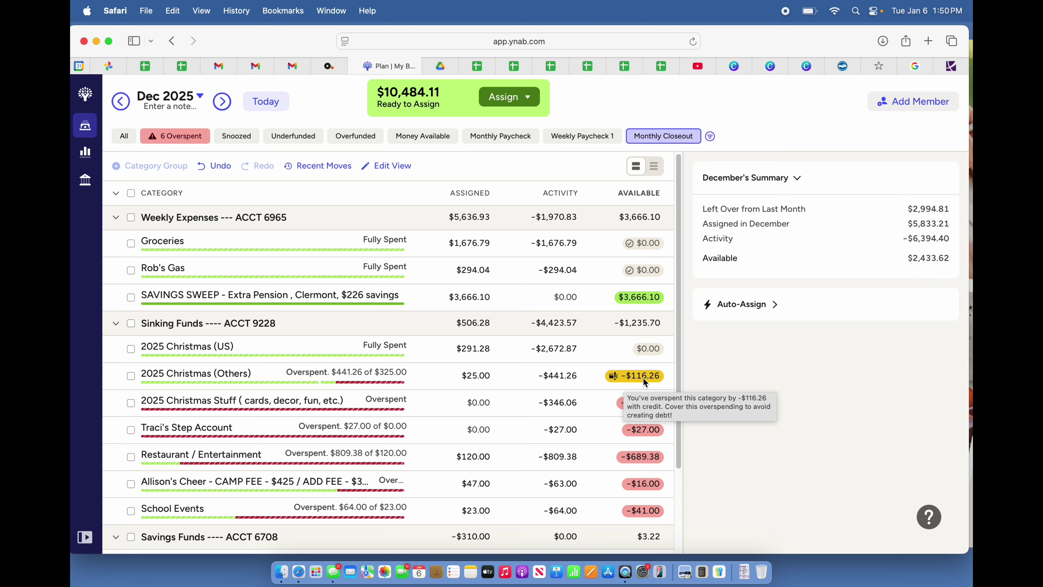
click(646, 296)
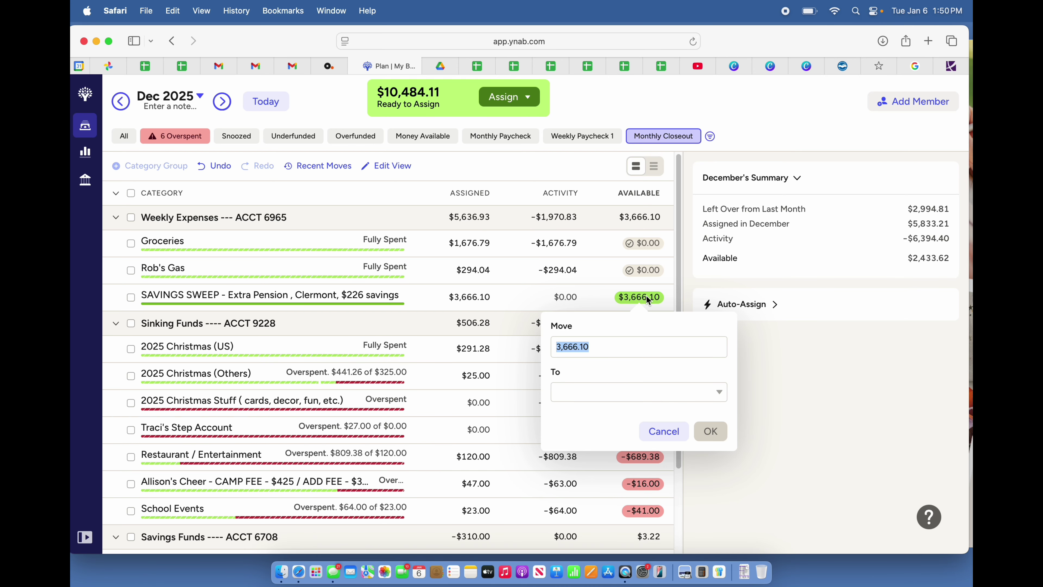
text(116.26)
click(620, 396)
text(2025)
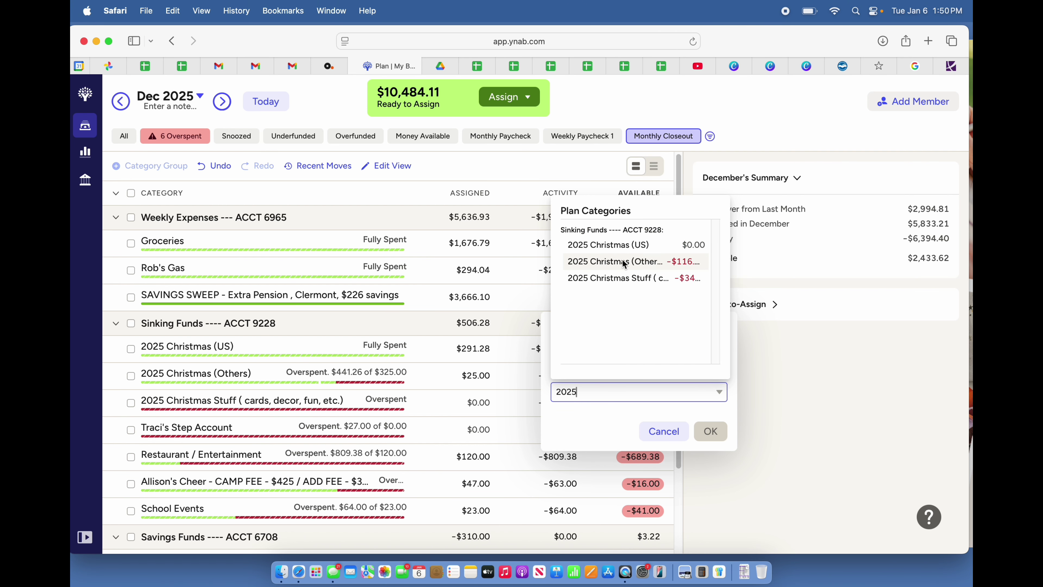
click(624, 262)
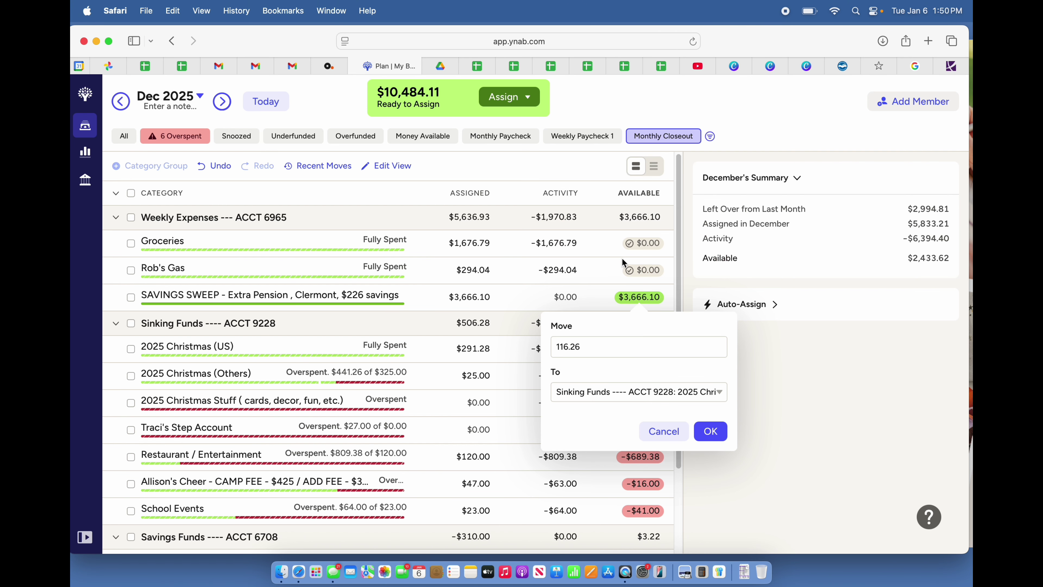
click(707, 431)
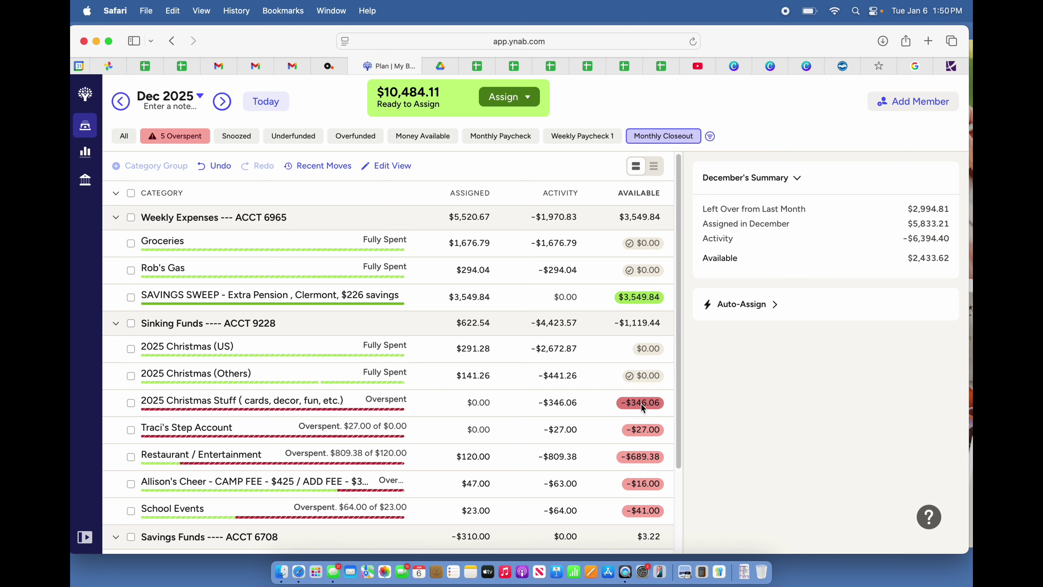
- Review the activity of the 2025 Christmas Stuff category, and move $346.06 to it from SAVINGS SWEEP
mouse_move(641, 408)
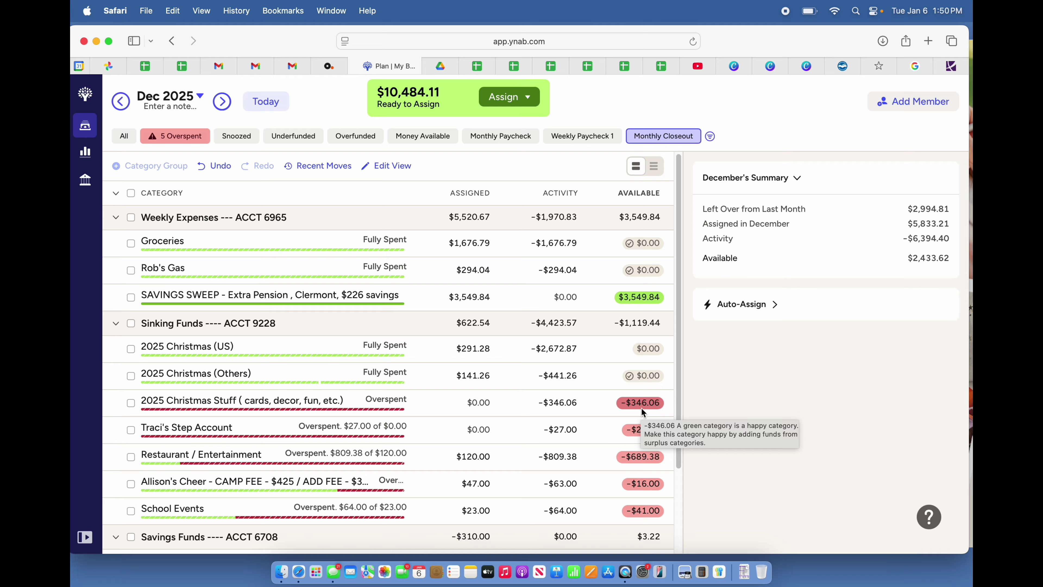
click(561, 401)
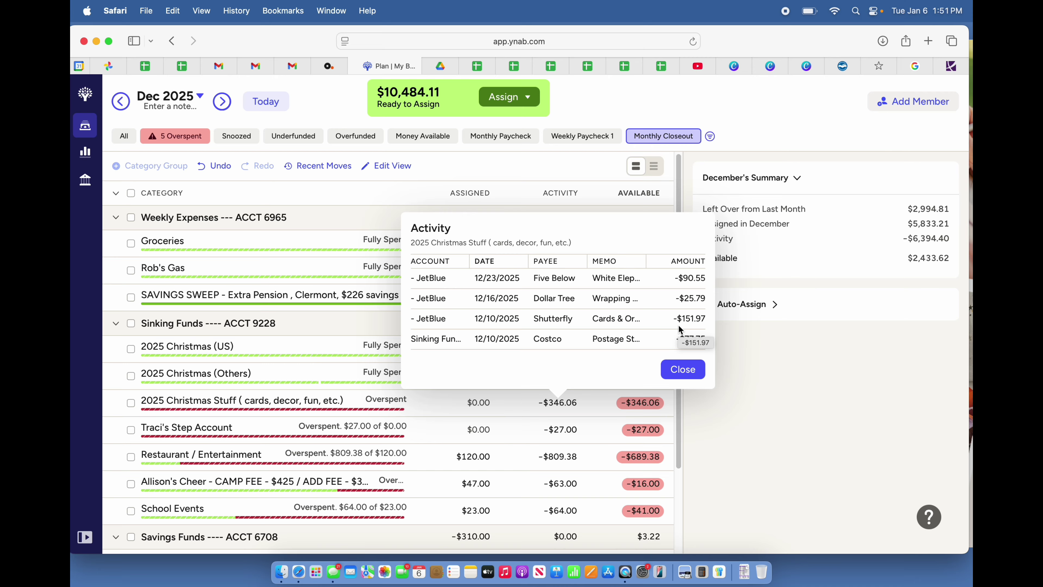
click(679, 374)
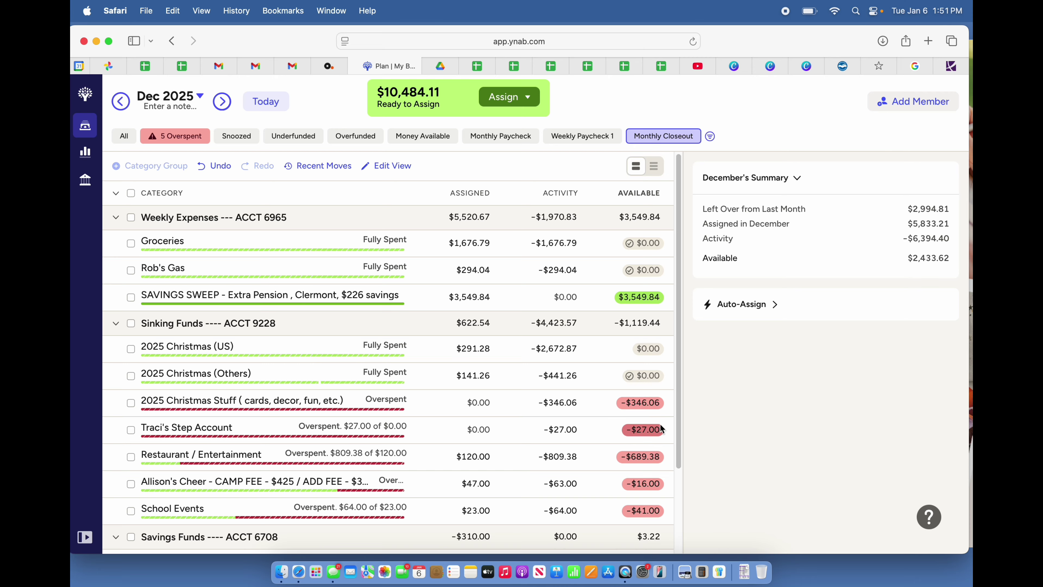
click(642, 298)
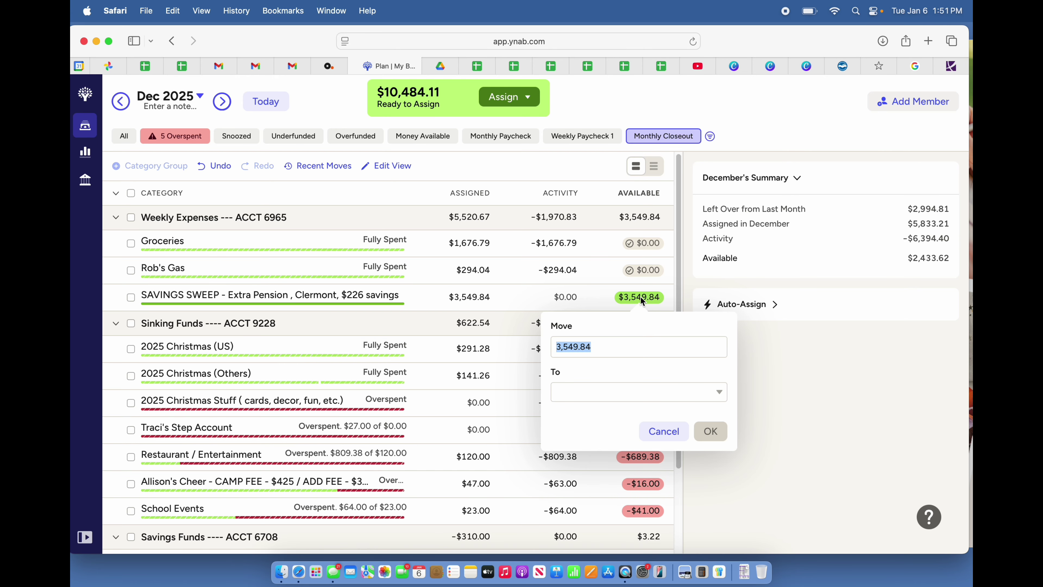
text(346.06)
click(607, 392)
text(2025)
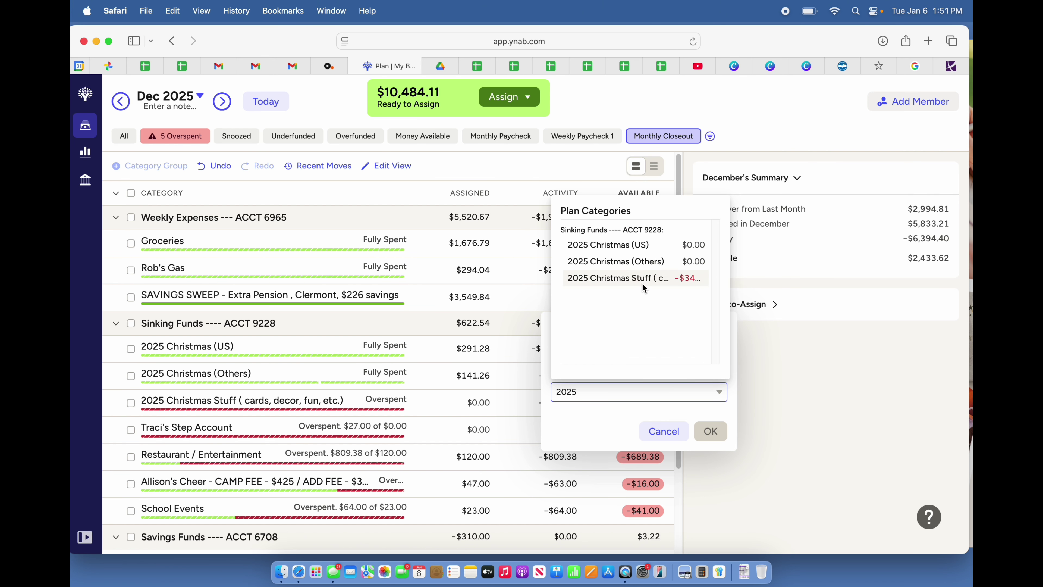
click(639, 282)
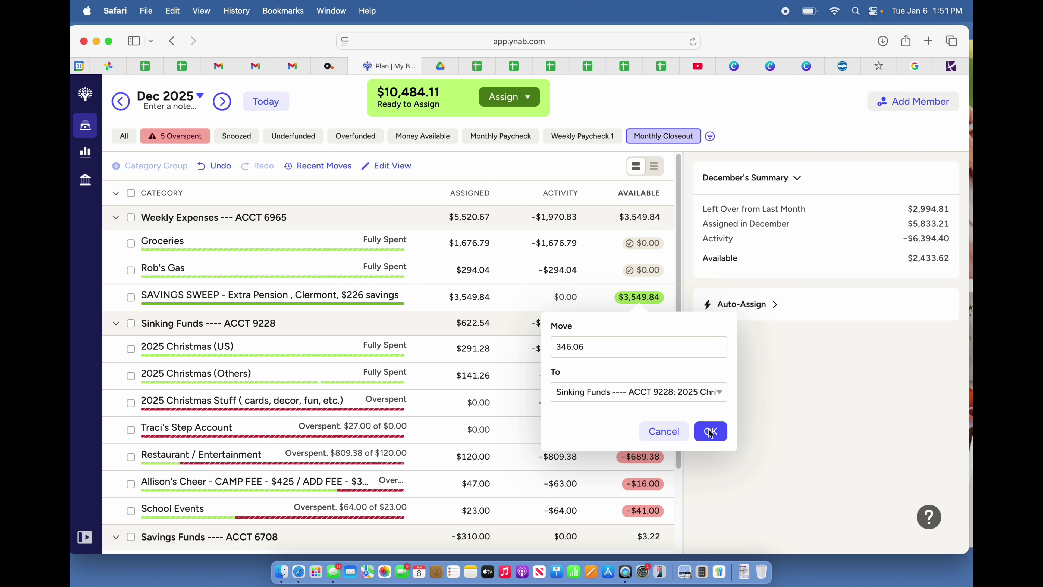
click(716, 435)
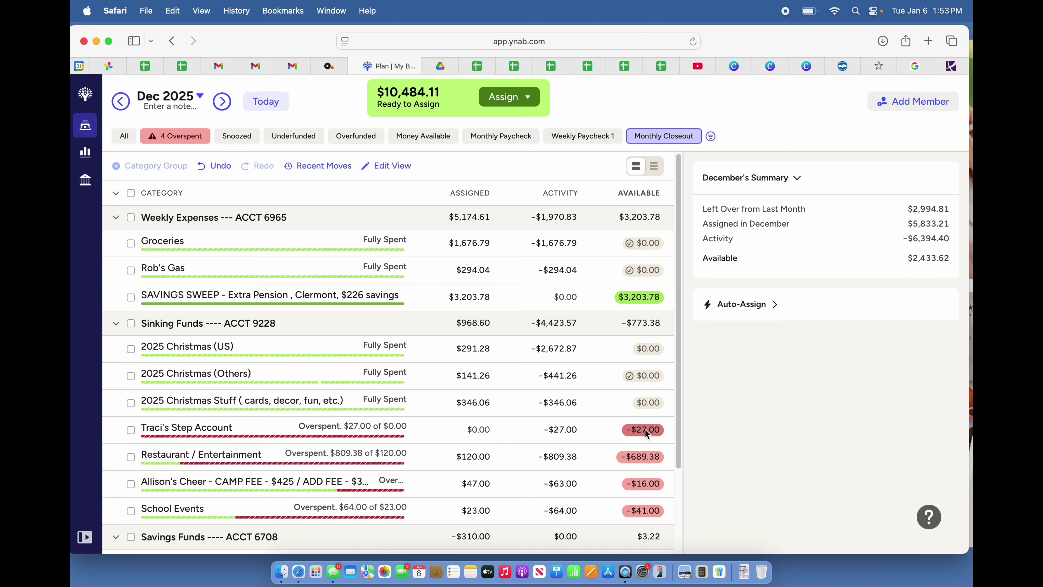
- Move $27.00 from SAVINGS SWEEP to the overspent Step Account category in Sinking Funds
click(650, 300)
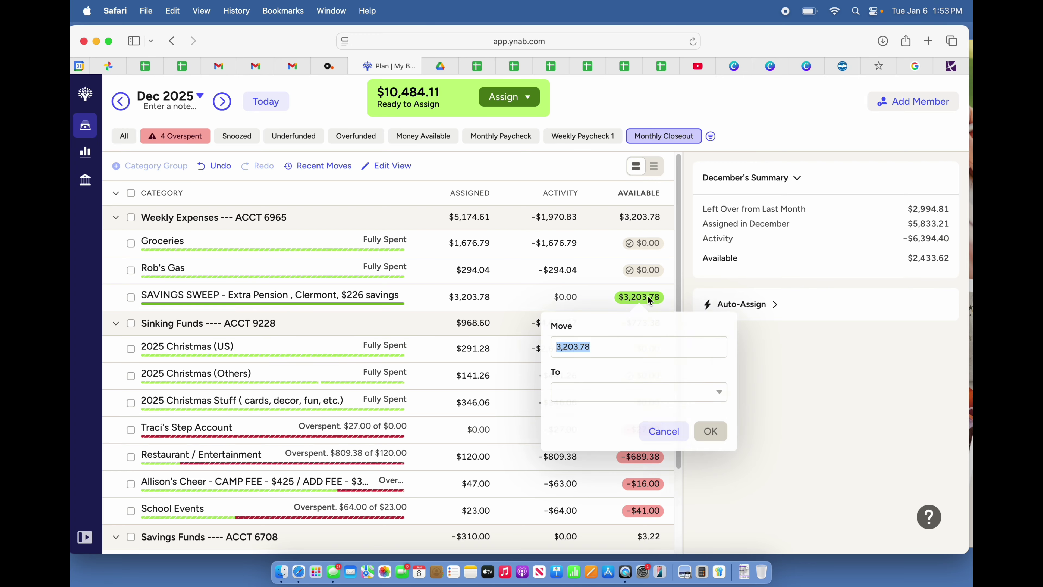
text(27)
click(604, 394)
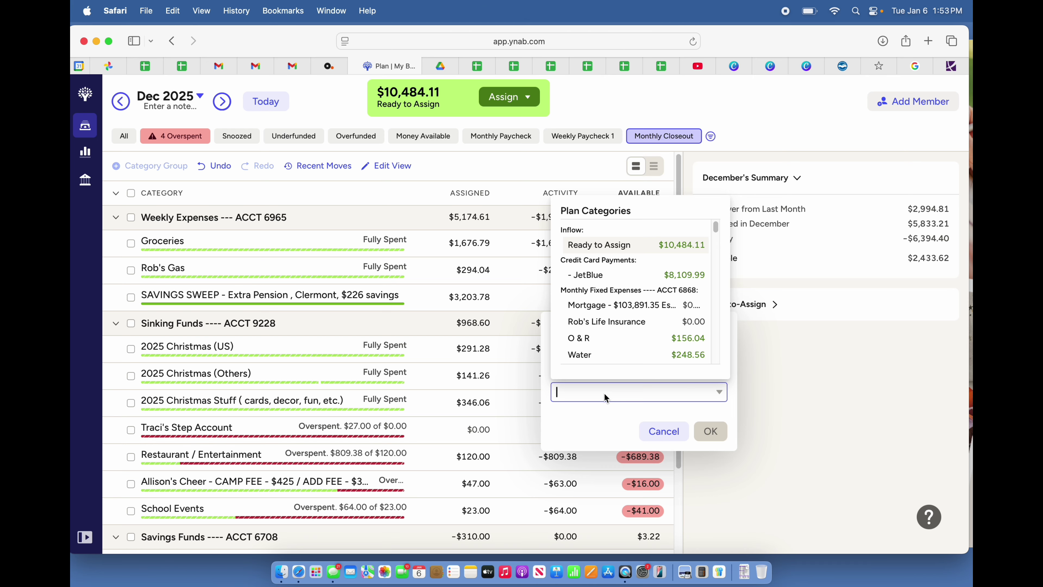
text(Trac)
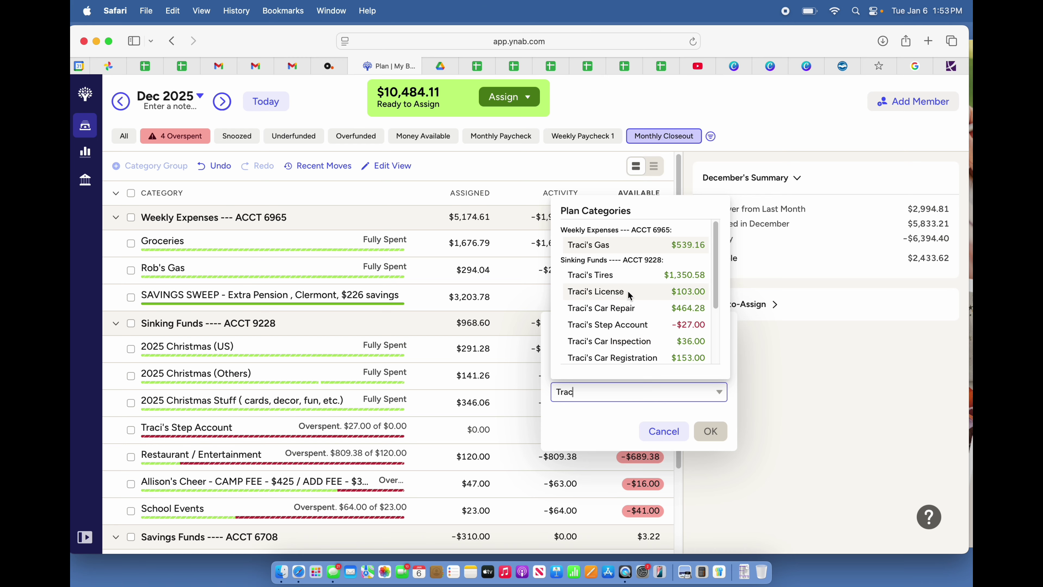
click(620, 324)
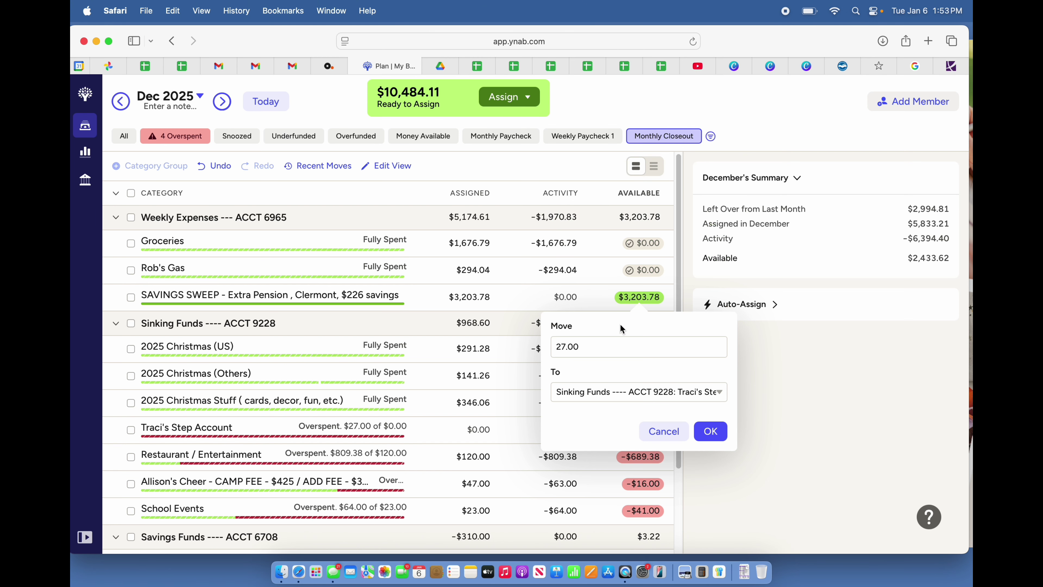
click(714, 435)
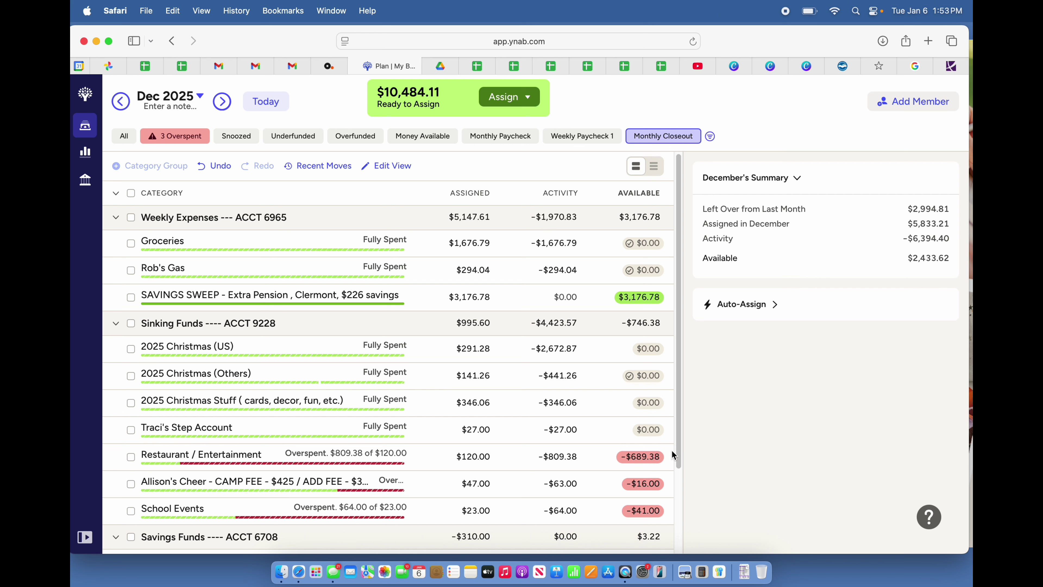
- Move $689.38 from SAVINGS SWEEP to the Restaurant / Entertainment category in Sinking Funds
mouse_move(646, 464)
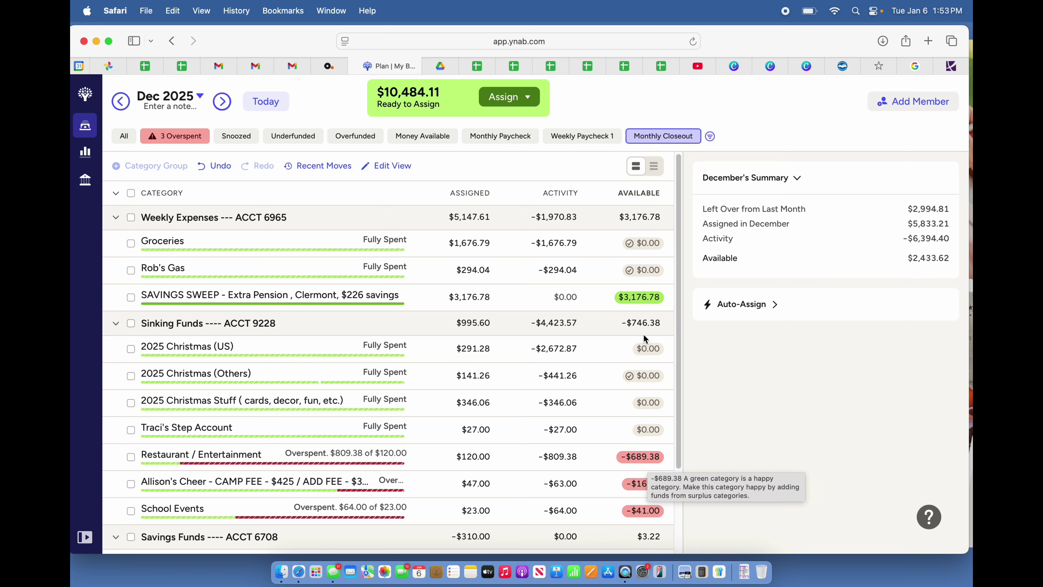
click(645, 297)
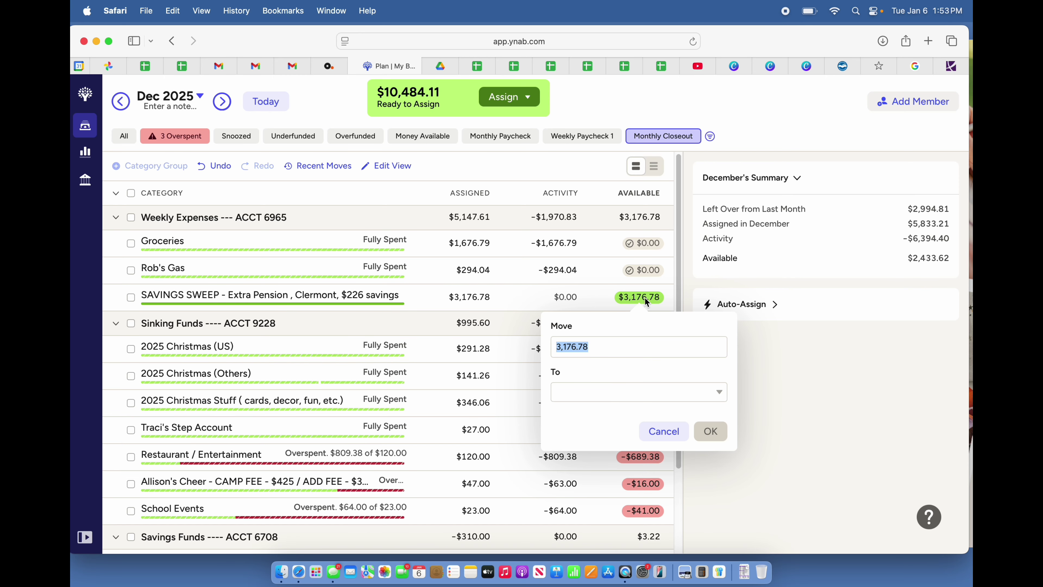
text(689.38)
click(618, 388)
text(Rest)
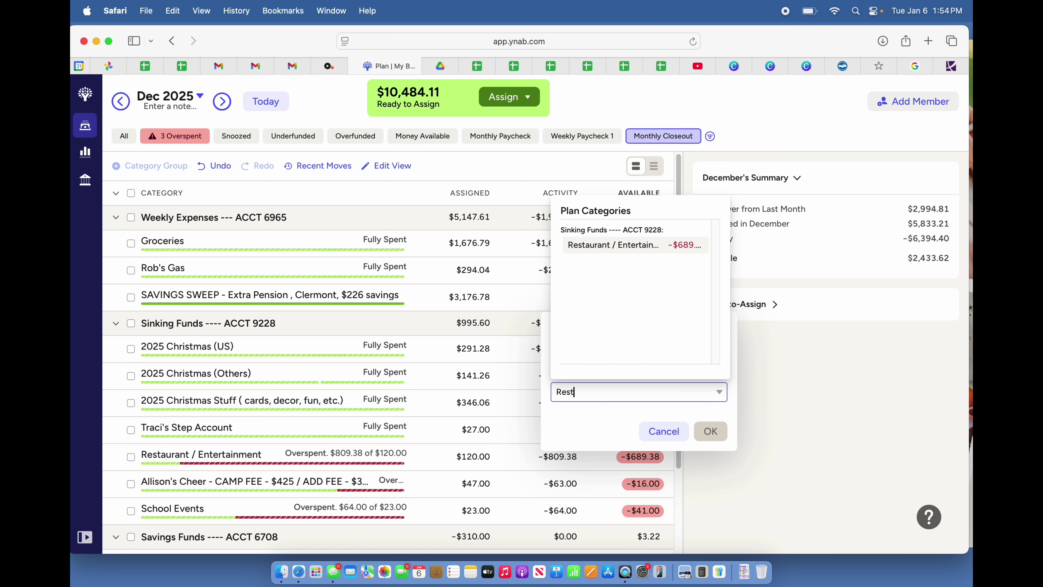
click(637, 246)
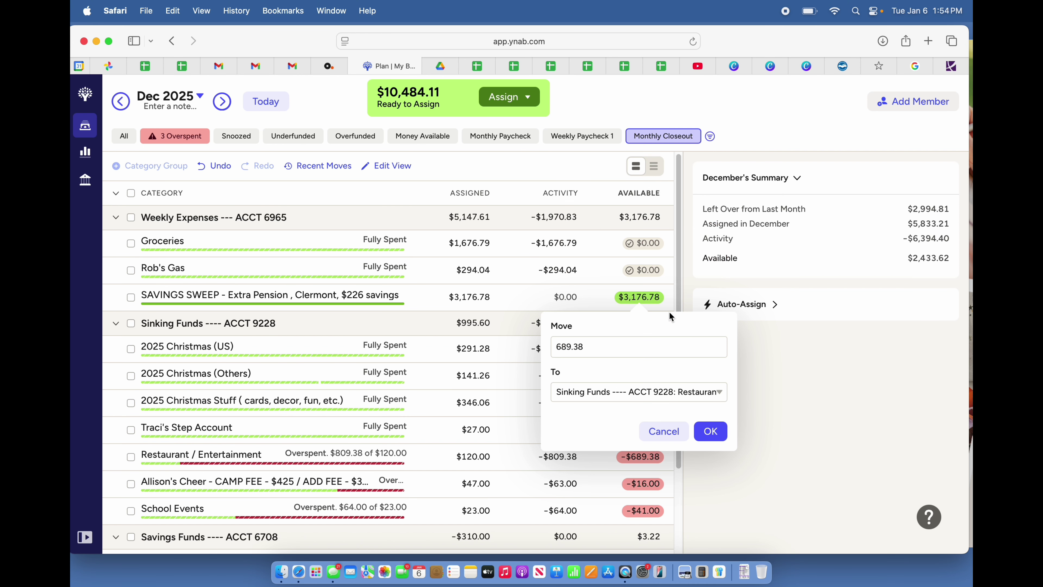
click(708, 435)
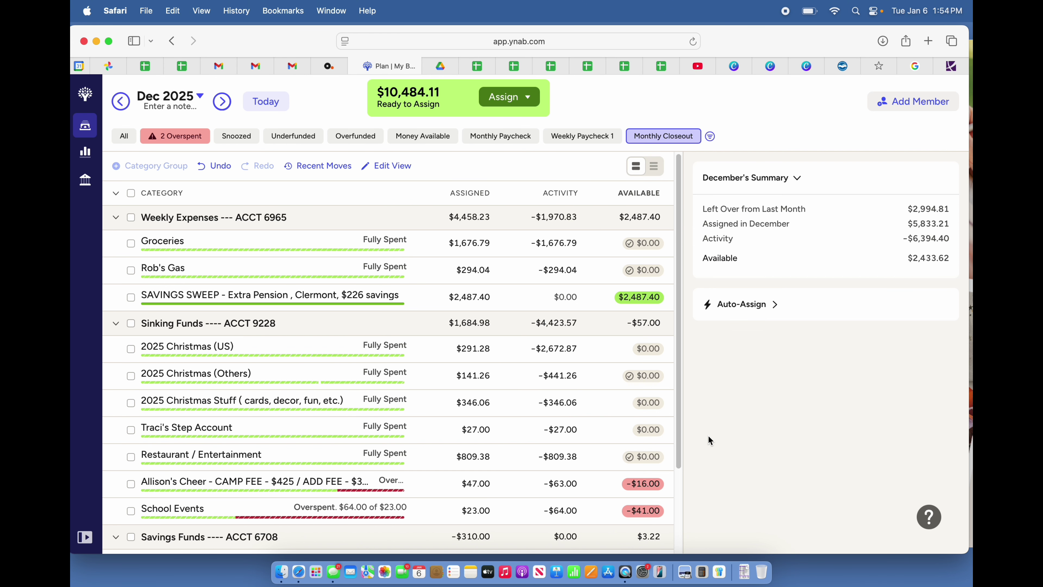
- Review the December transactions listed under the activity of the Restaurant / Entertainment category
click(558, 457)
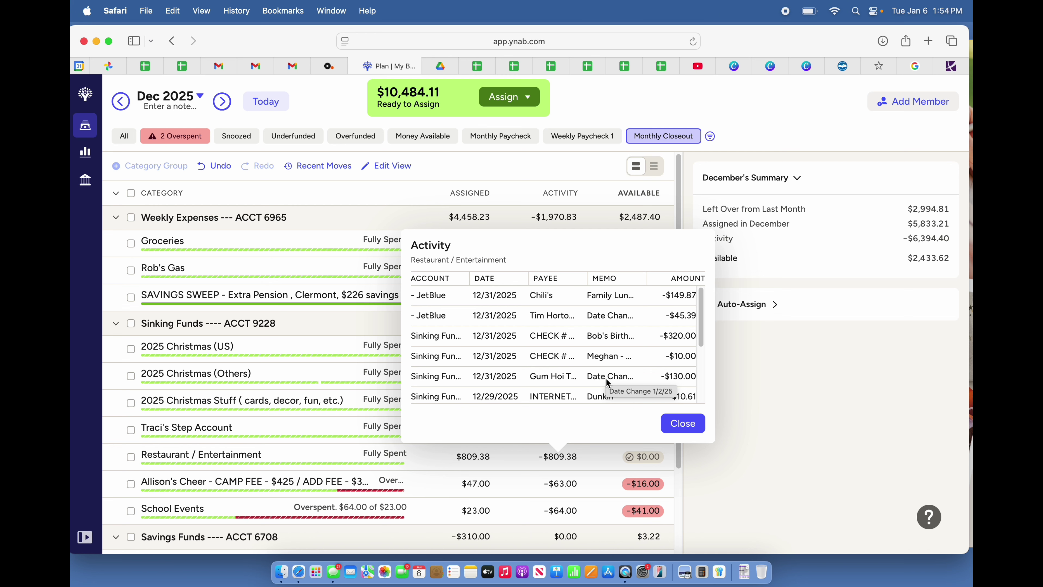
scroll(607, 381, down, 2)
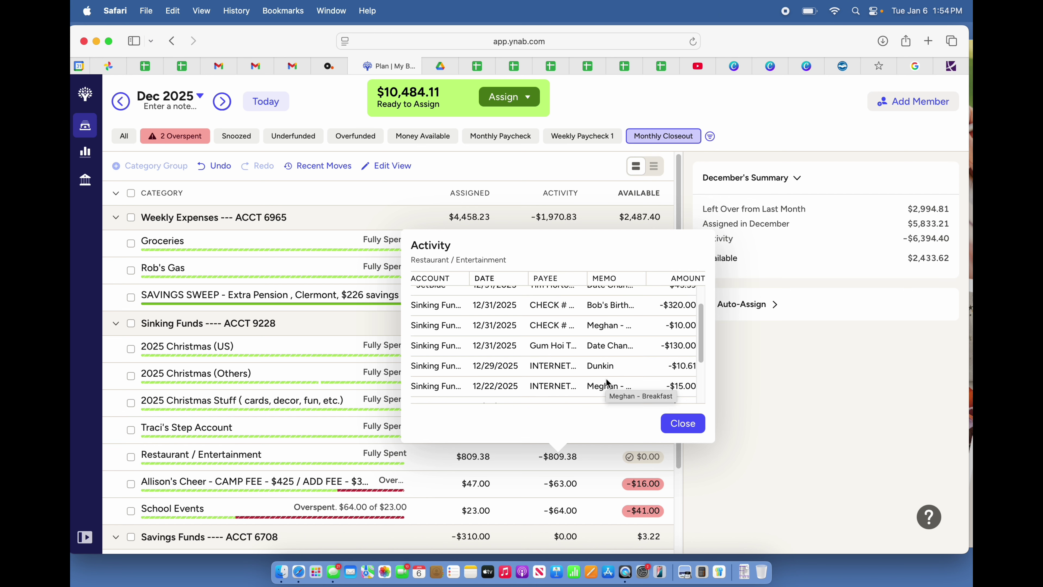
scroll(607, 369, down, 2)
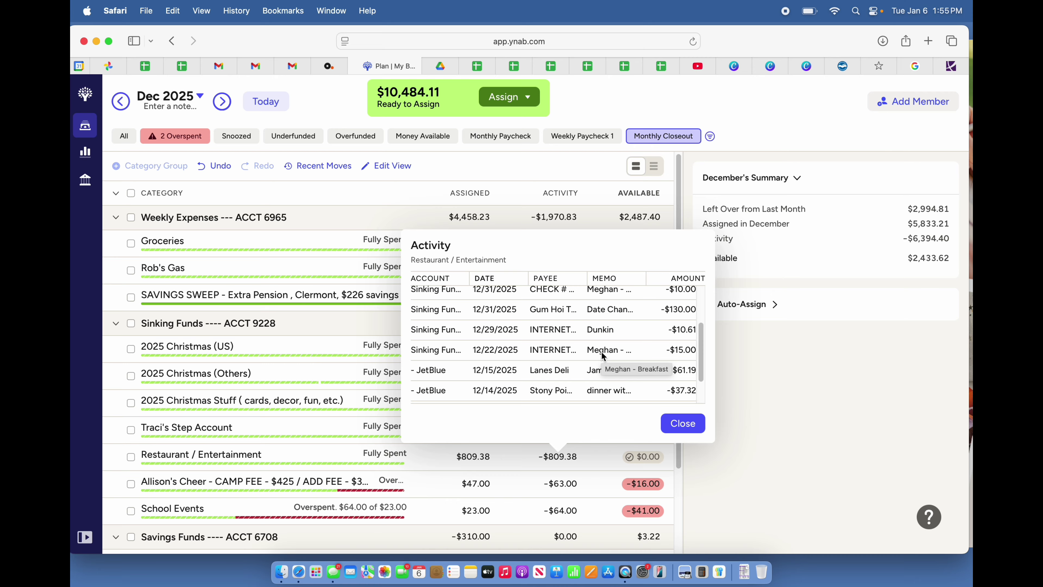
scroll(601, 351, down, 2)
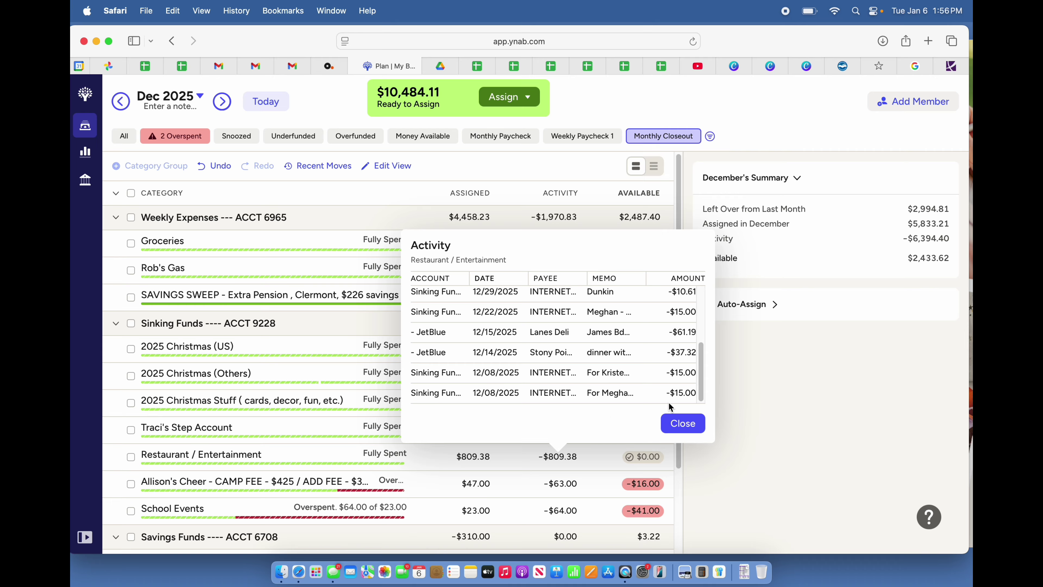
click(677, 429)
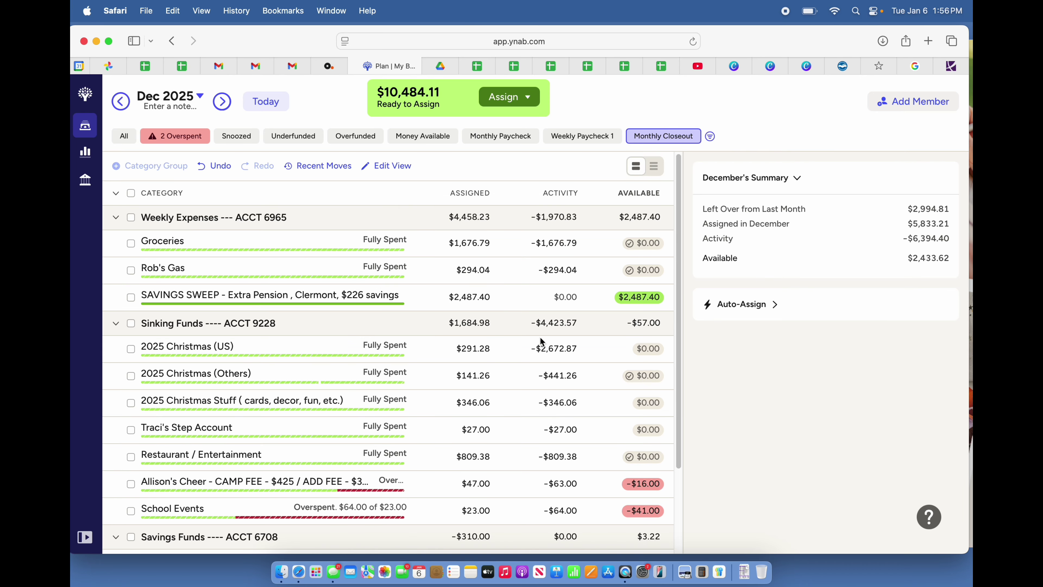
- Move $16.00 from SAVINGS SWEEP to the overspent Cheer - CAMP FEE category in Sinking Funds
scroll(565, 463, down, 2)
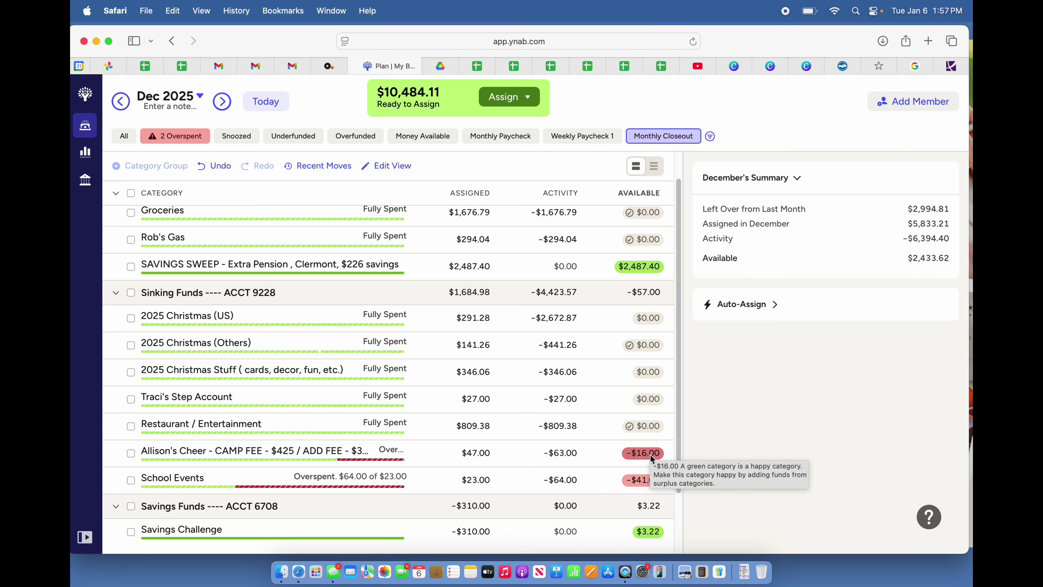
click(645, 266)
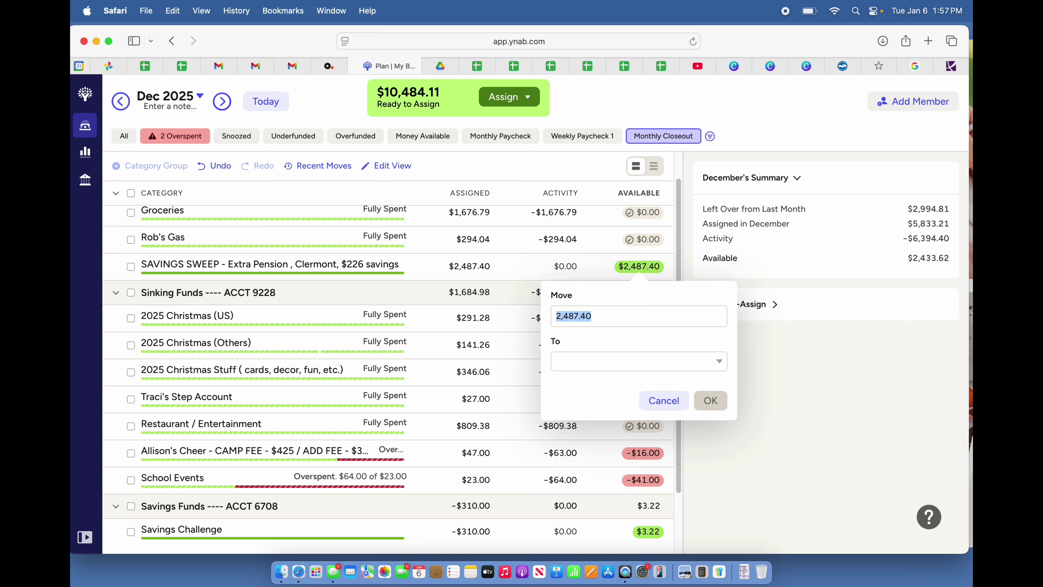
text(16)
click(603, 363)
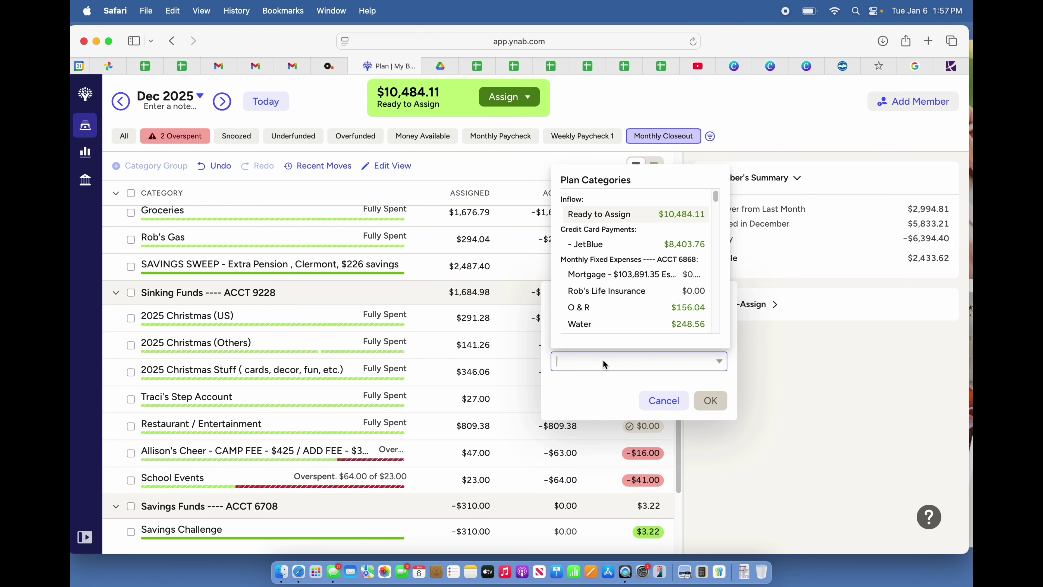
text(Al)
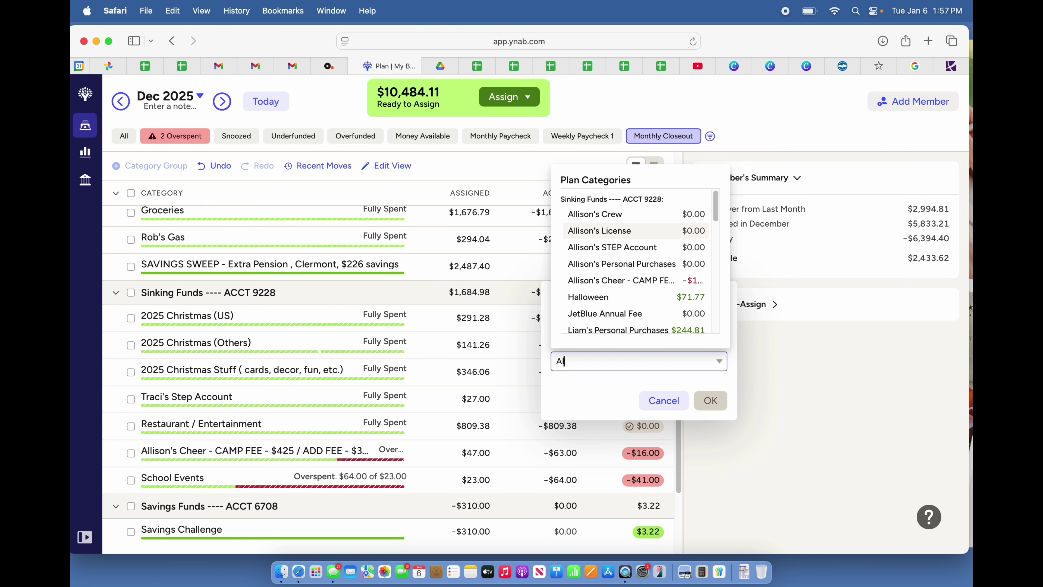
text(lison Chee)
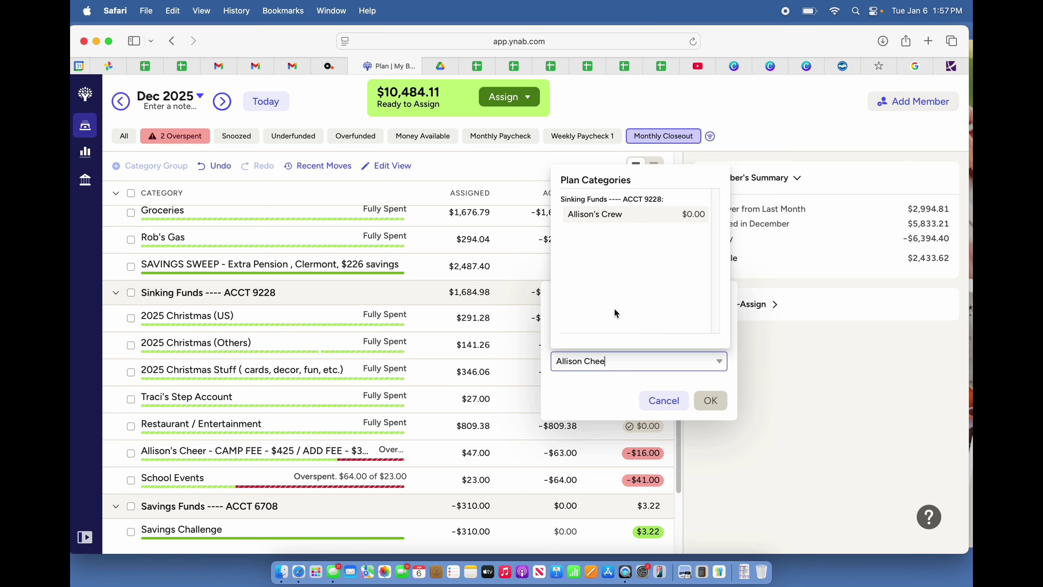
key(BackSpace)
key(BackSpace)
key(BackSpace)
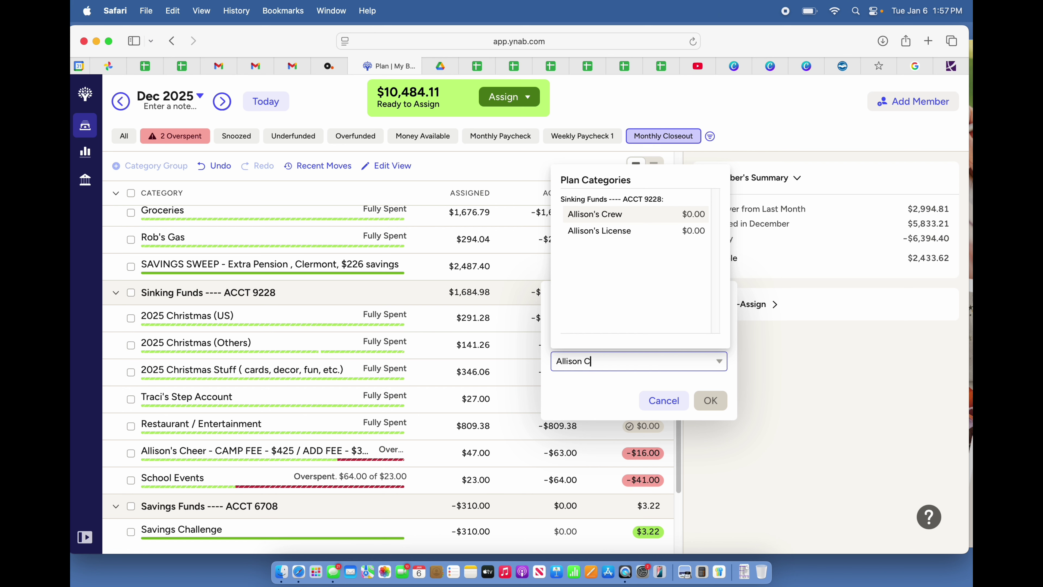
key(BackSpace)
click(637, 279)
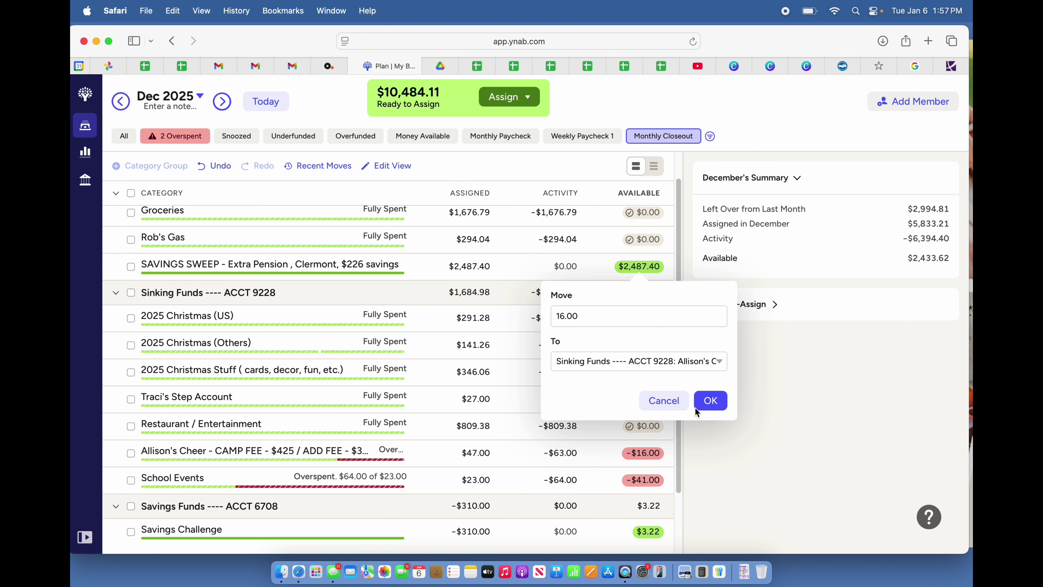
click(711, 401)
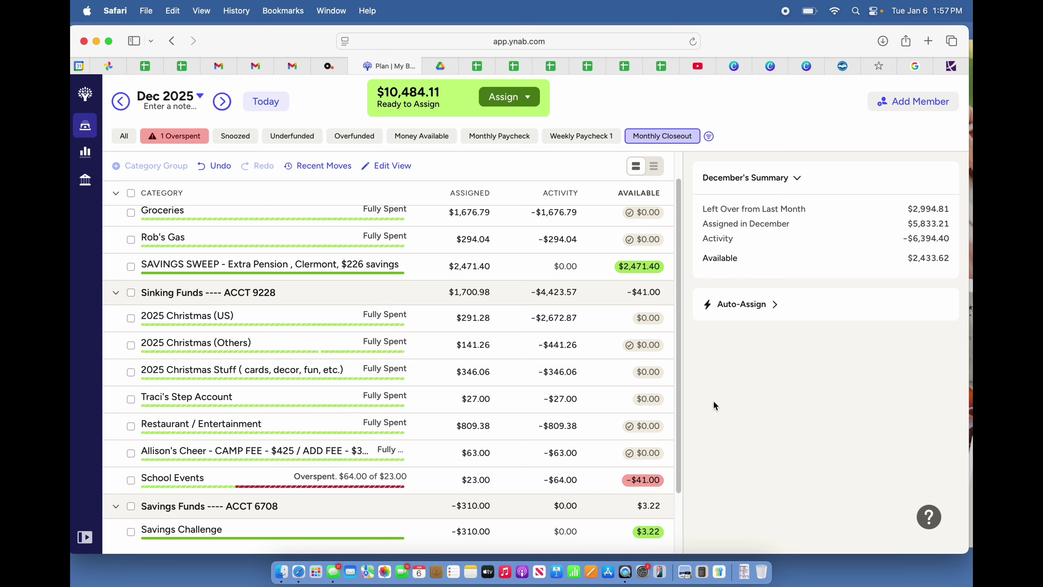
- Review the activity of the School Events category, and move $41.00 to it from SAVINGS SWEEP
click(569, 480)
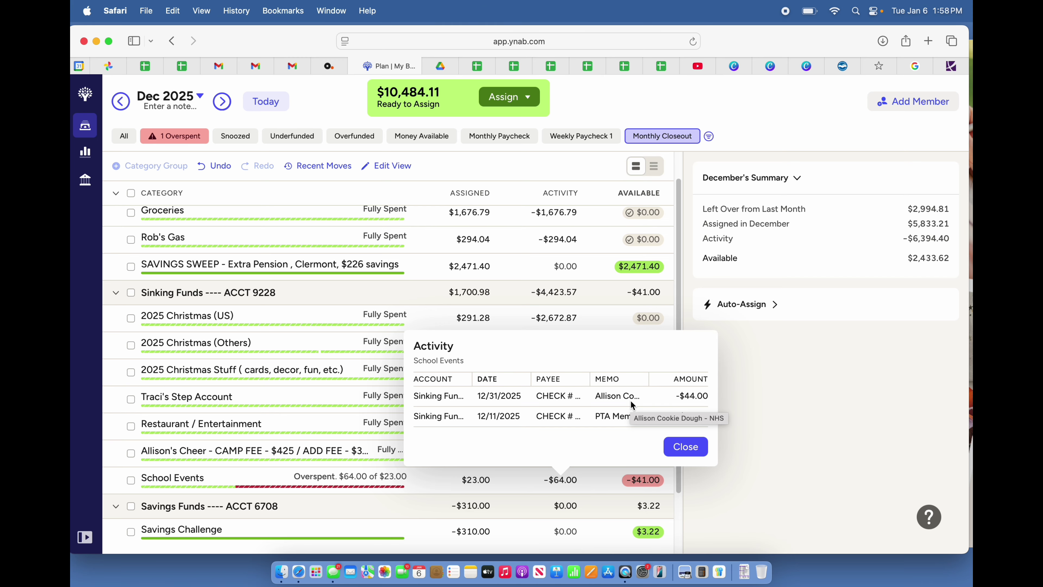
click(686, 446)
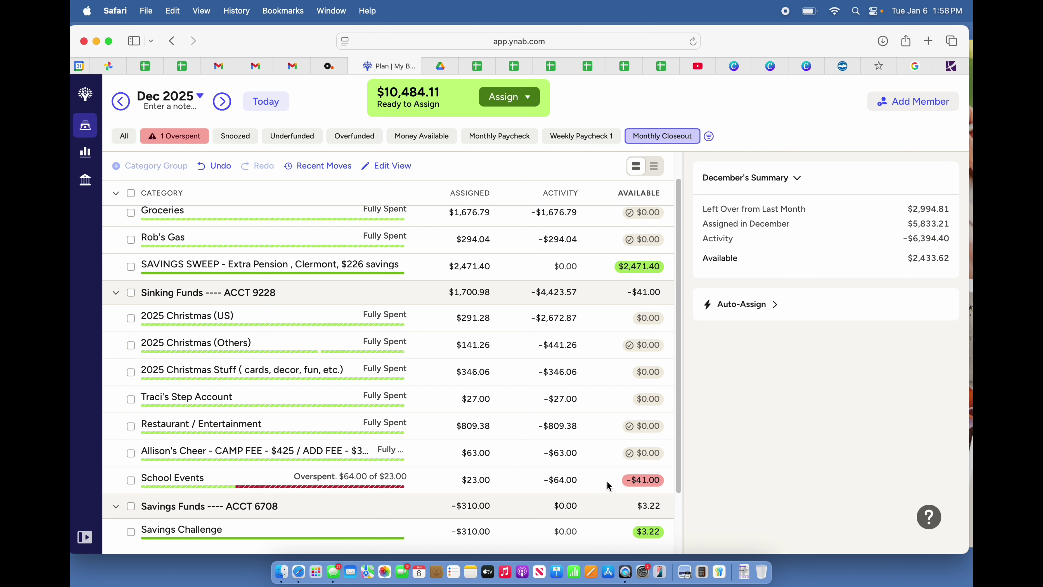
click(638, 268)
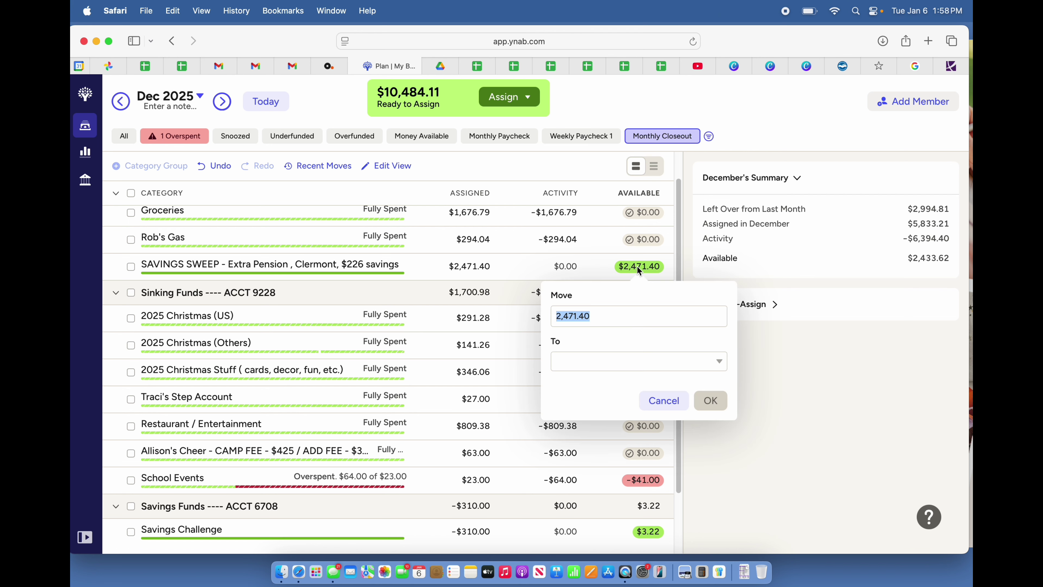
text(41)
click(600, 362)
text(Schh)
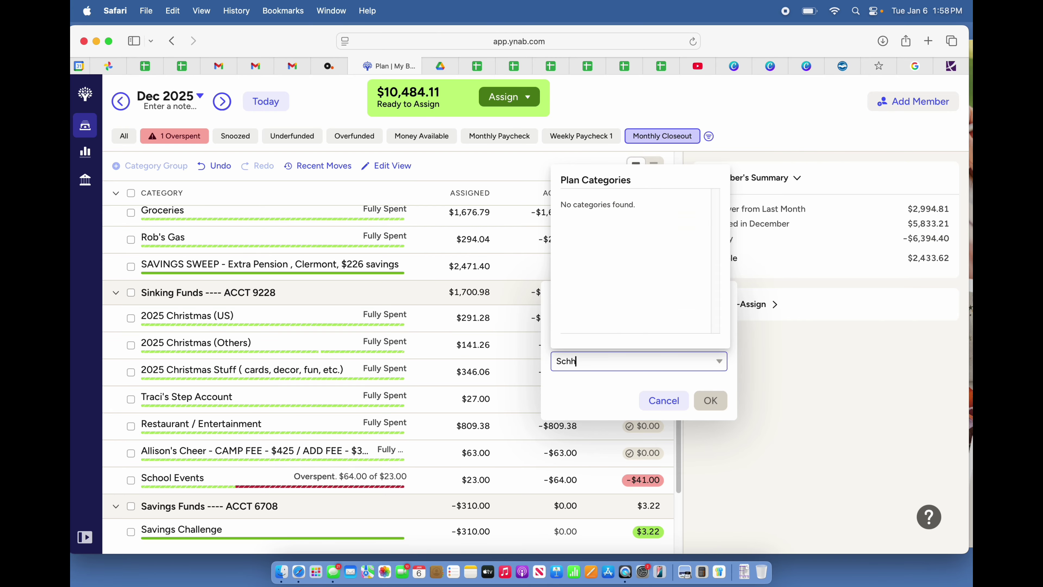
key(BackSpace)
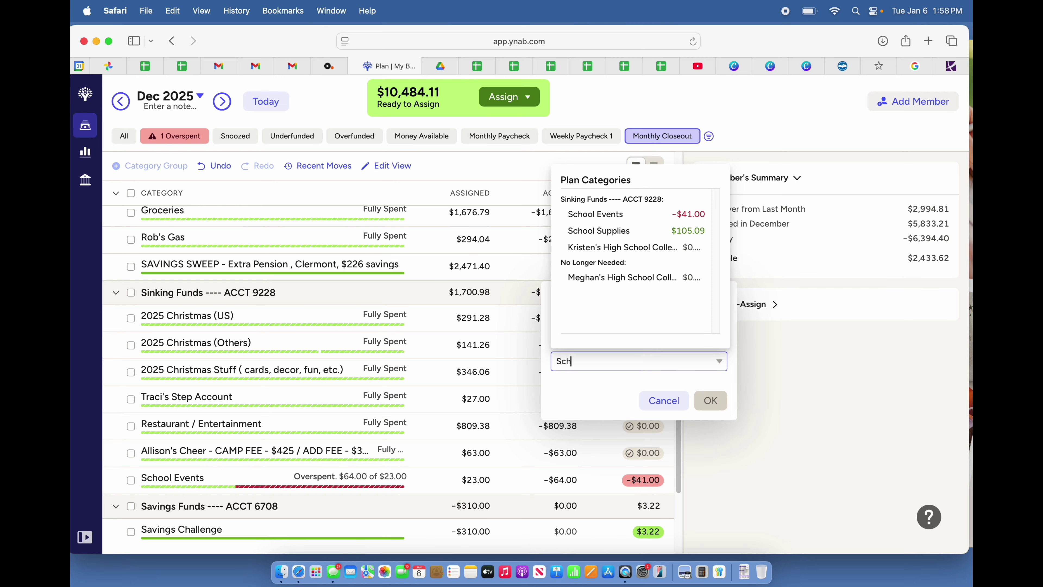
click(636, 220)
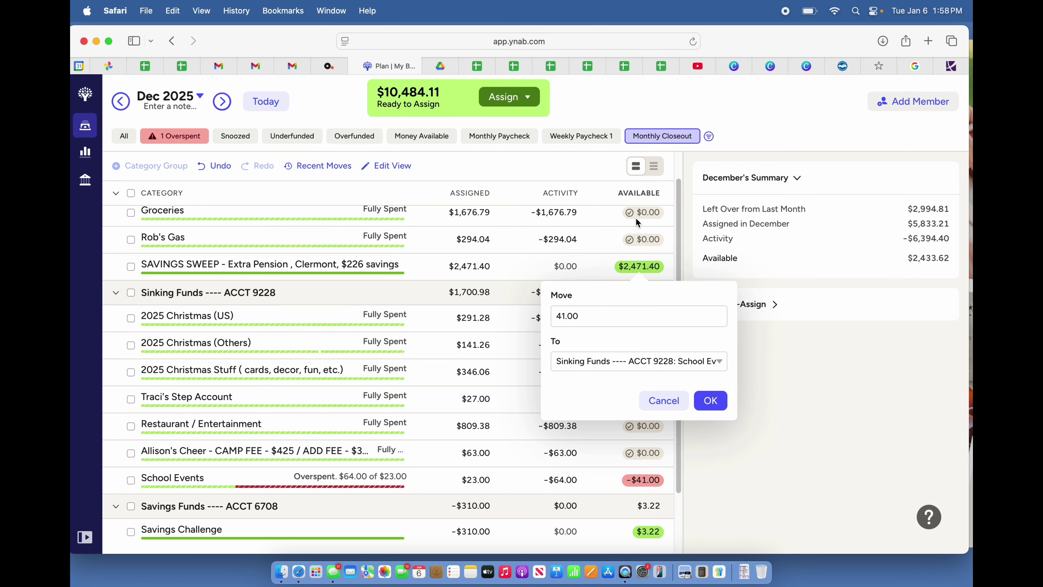
click(711, 400)
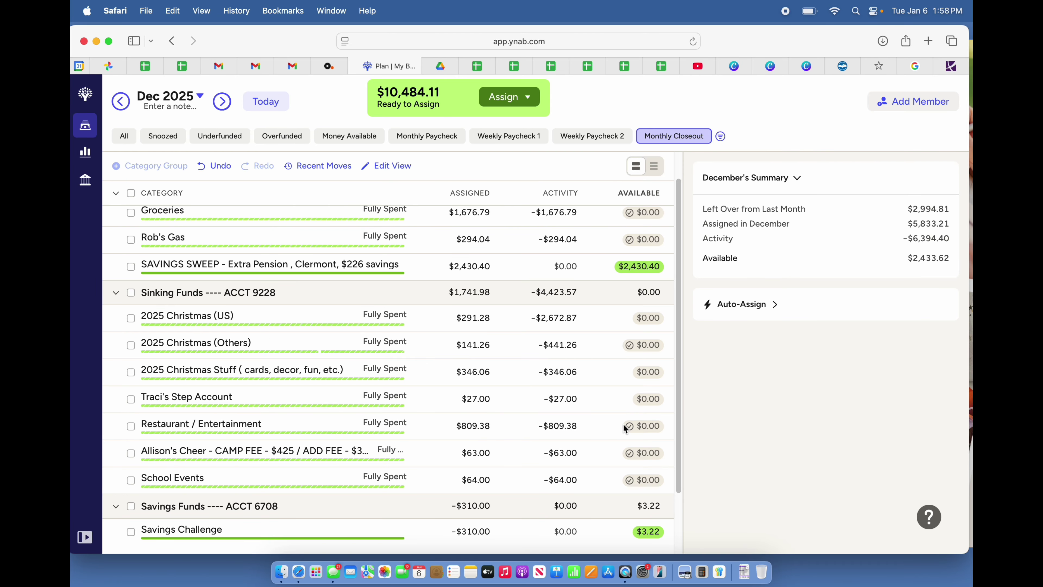
- Look over the closed-out categories, and show the December 2025 Spending Breakdown report by category groups
scroll(605, 423, up, 1)
scroll(605, 423, down, 1)
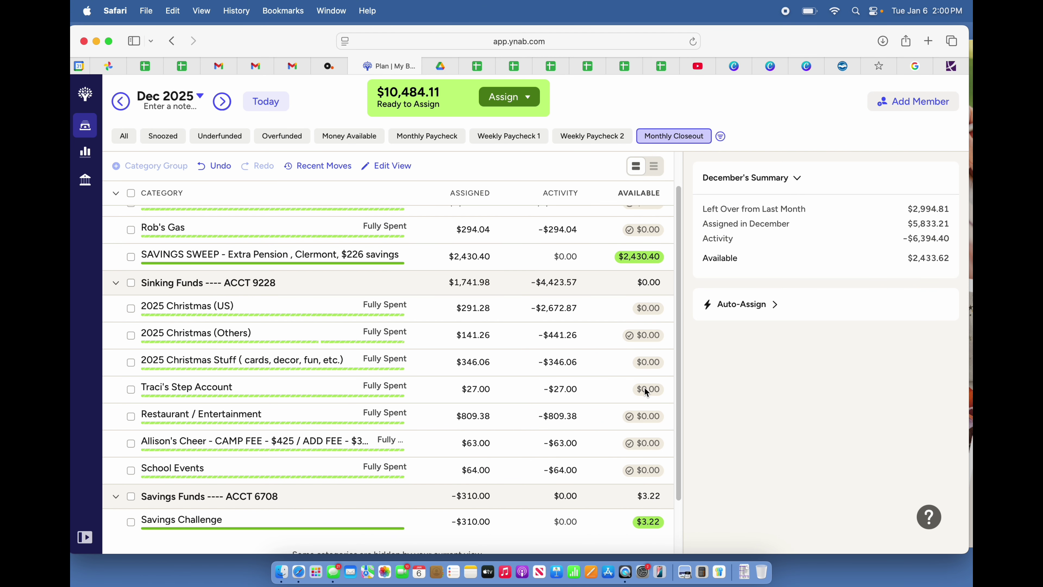
scroll(645, 388, up, 2)
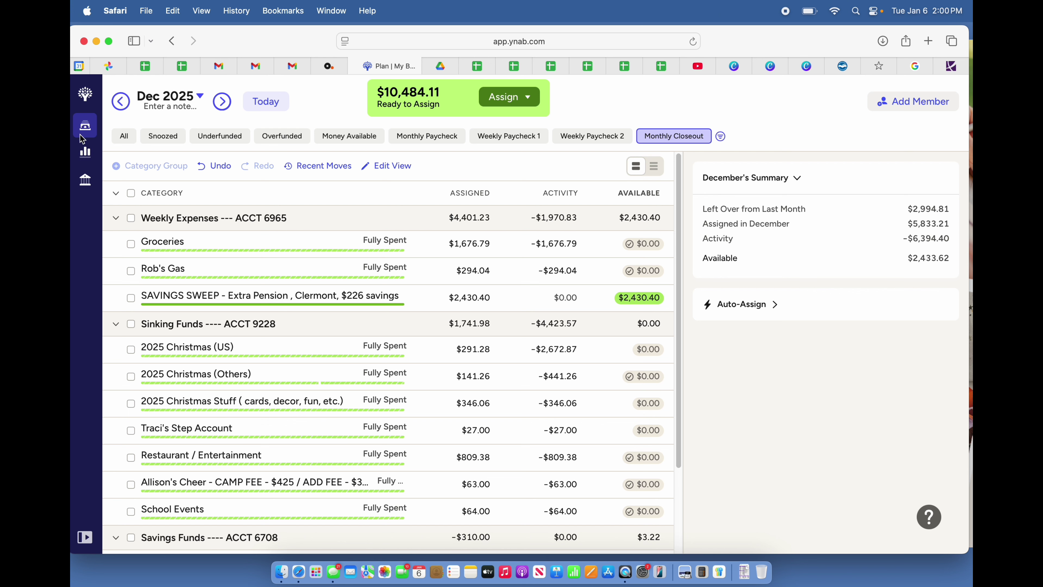
click(85, 154)
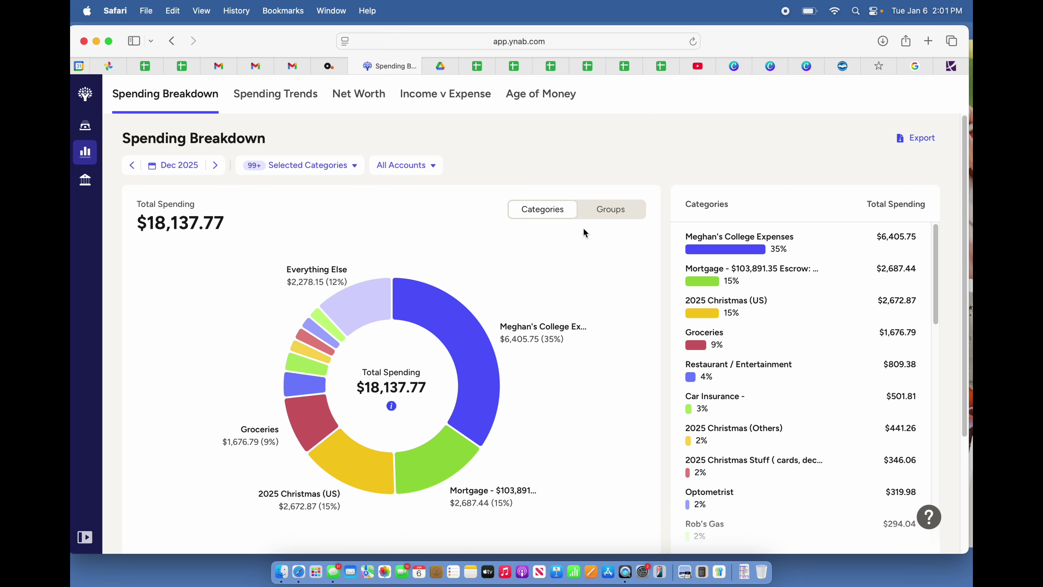
click(617, 209)
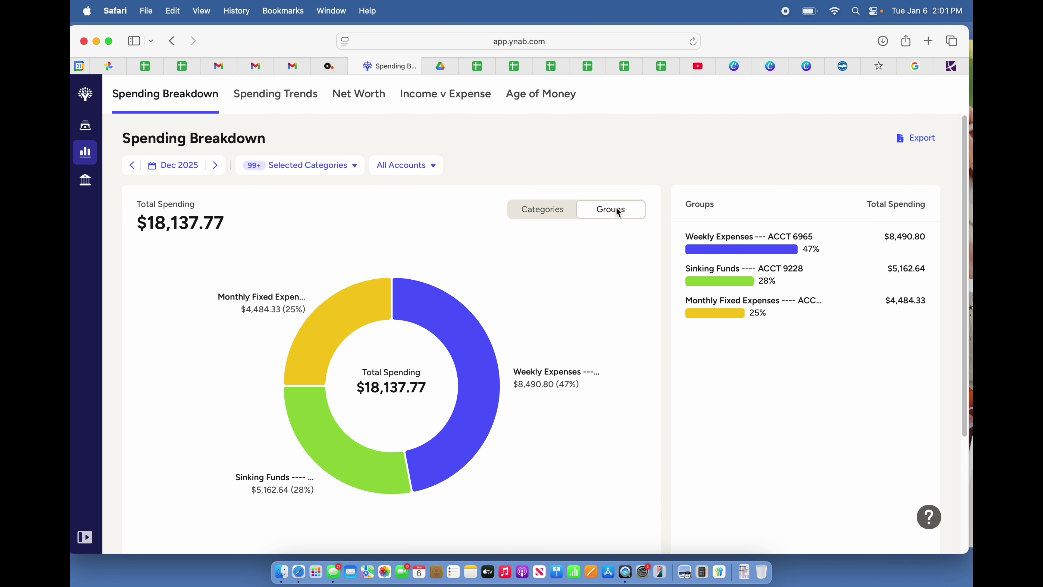
- Examine the spending by category within the Monthly Fixed Expenses group, and return to the breakdown of all groups
click(325, 332)
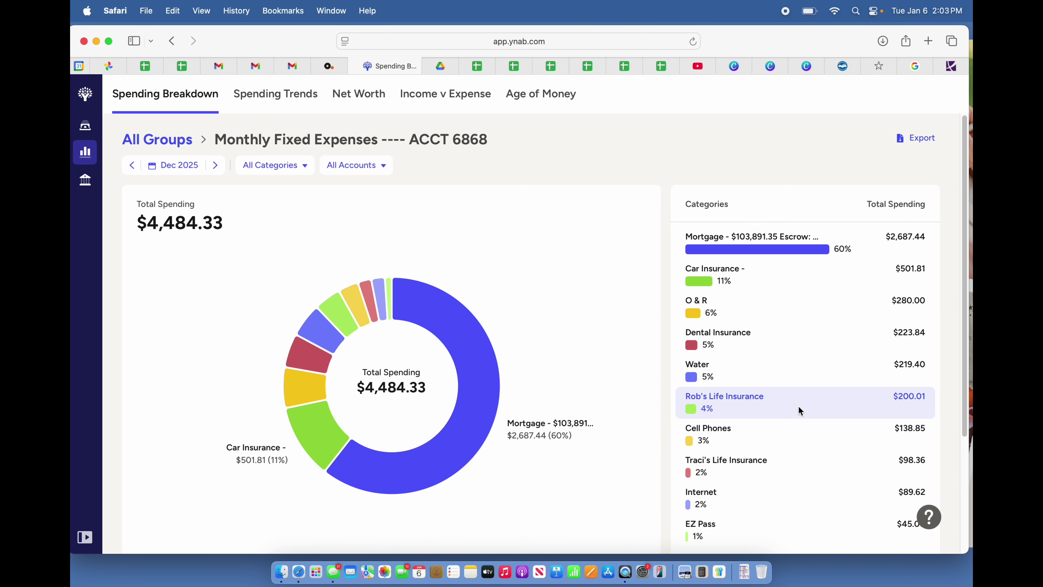
scroll(798, 405, down, 1)
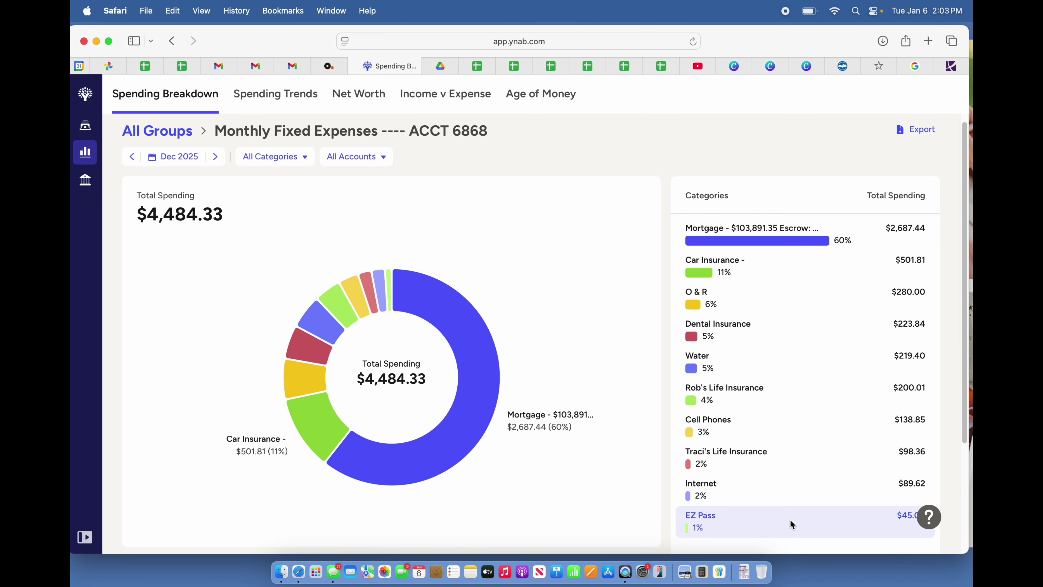
scroll(790, 520, down, 2)
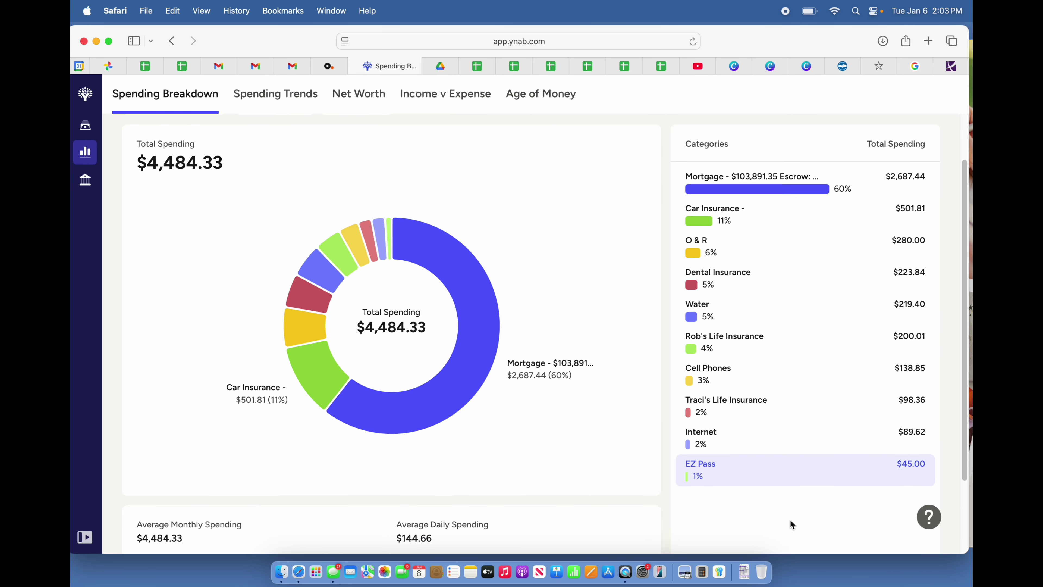
scroll(790, 520, up, 2)
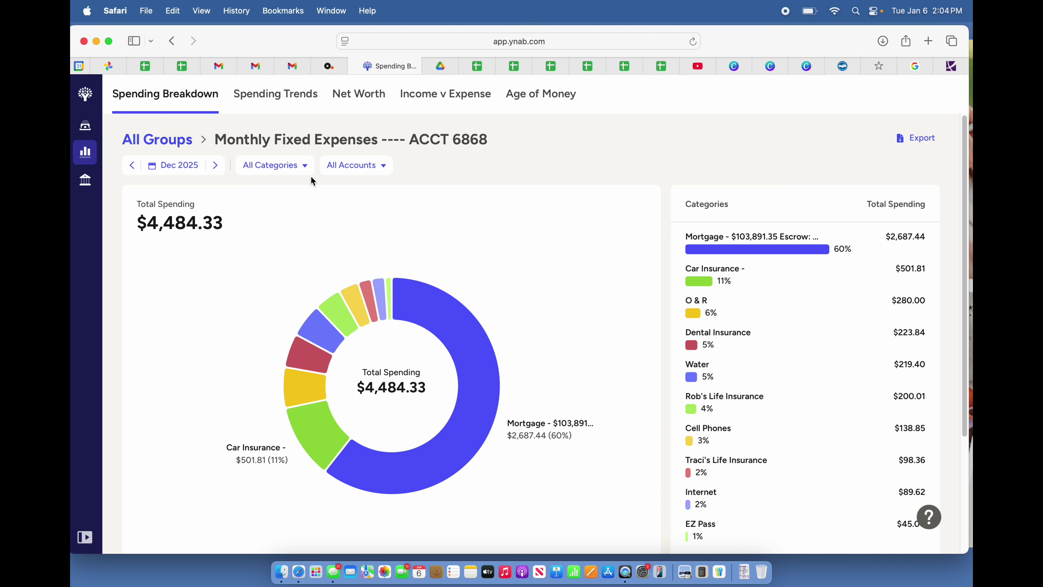
click(172, 143)
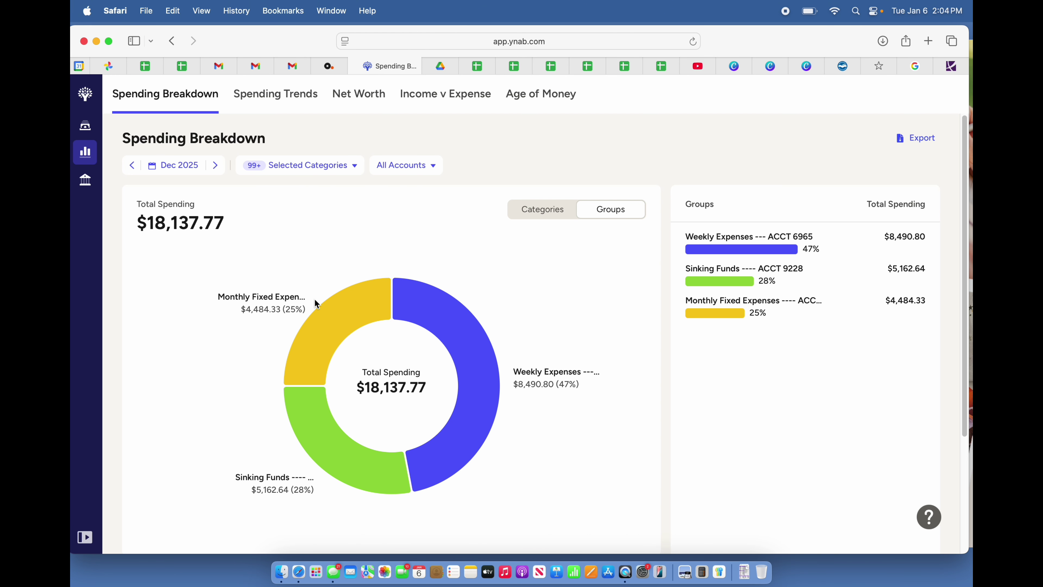
- Examine the spending by category within the Weekly Expenses group, and then within the Sinking Funds group
click(486, 397)
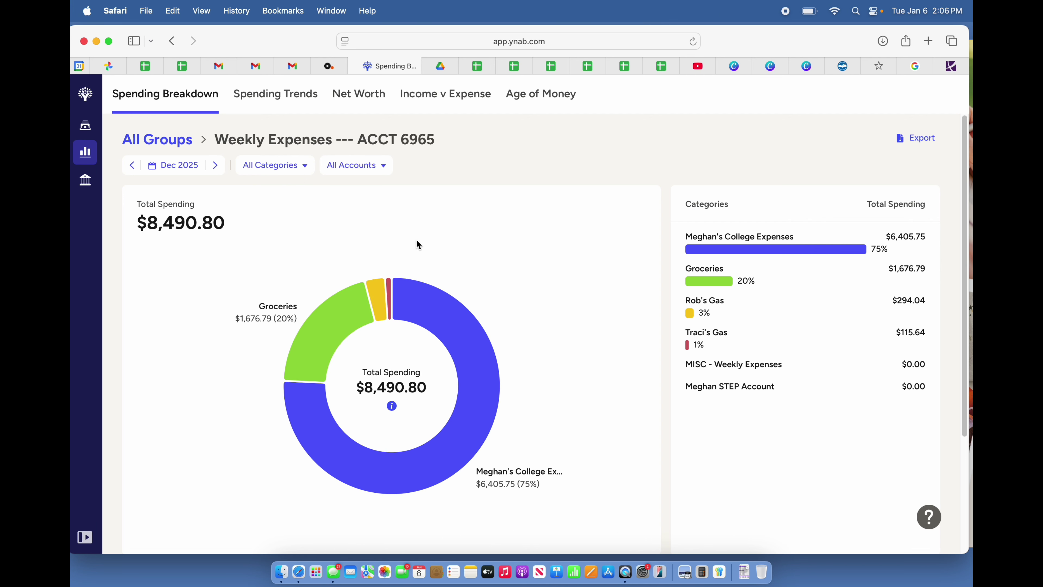
click(169, 140)
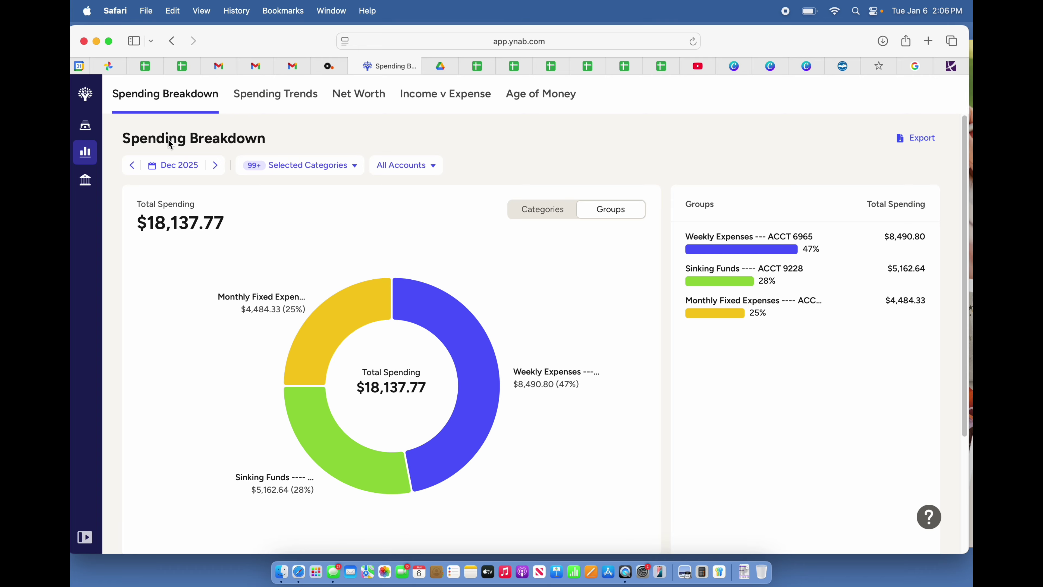
mouse_move(315, 419)
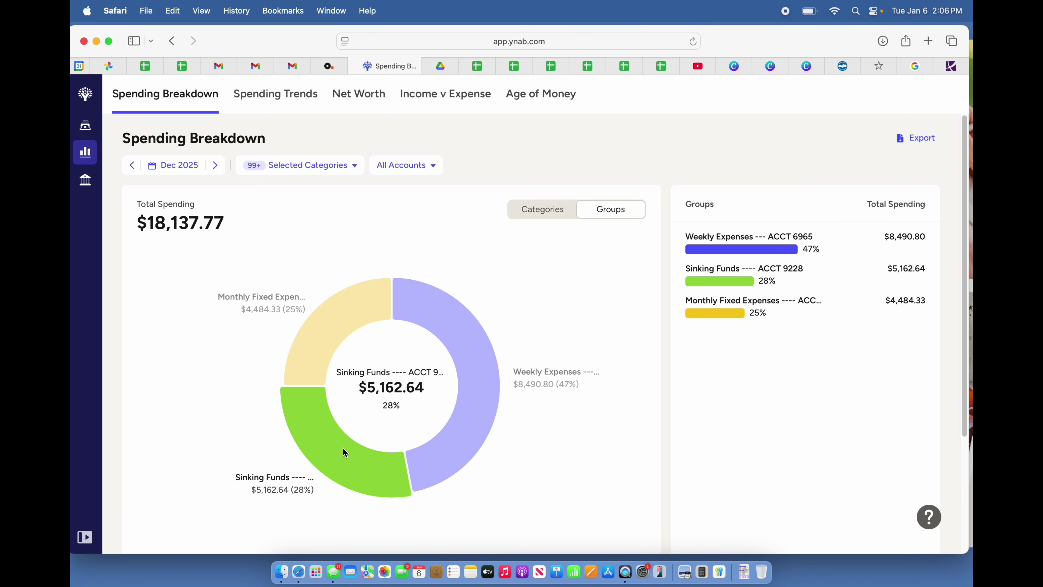
click(335, 461)
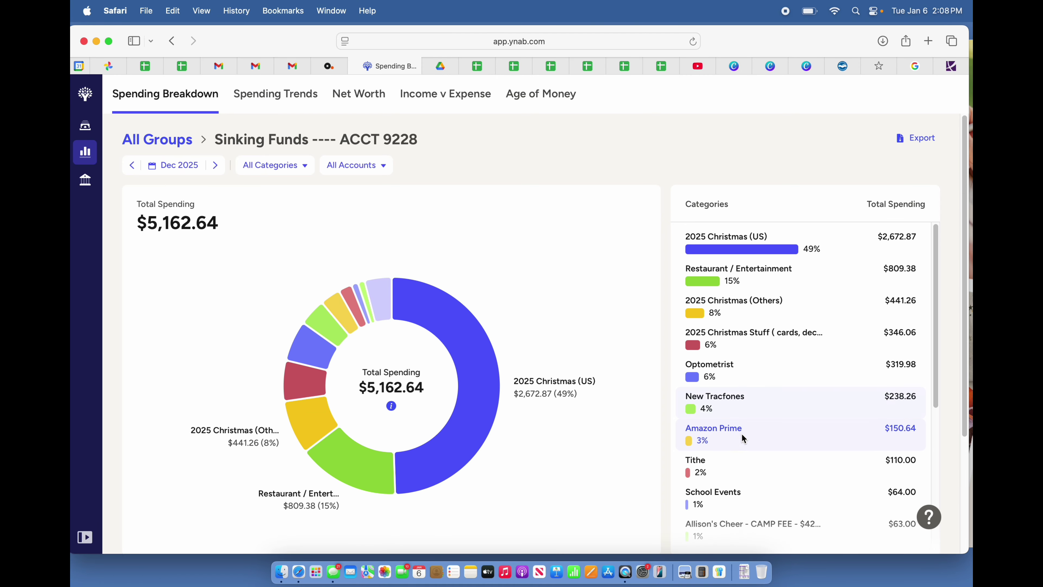
scroll(742, 434, down, 3)
scroll(741, 434, down, 5)
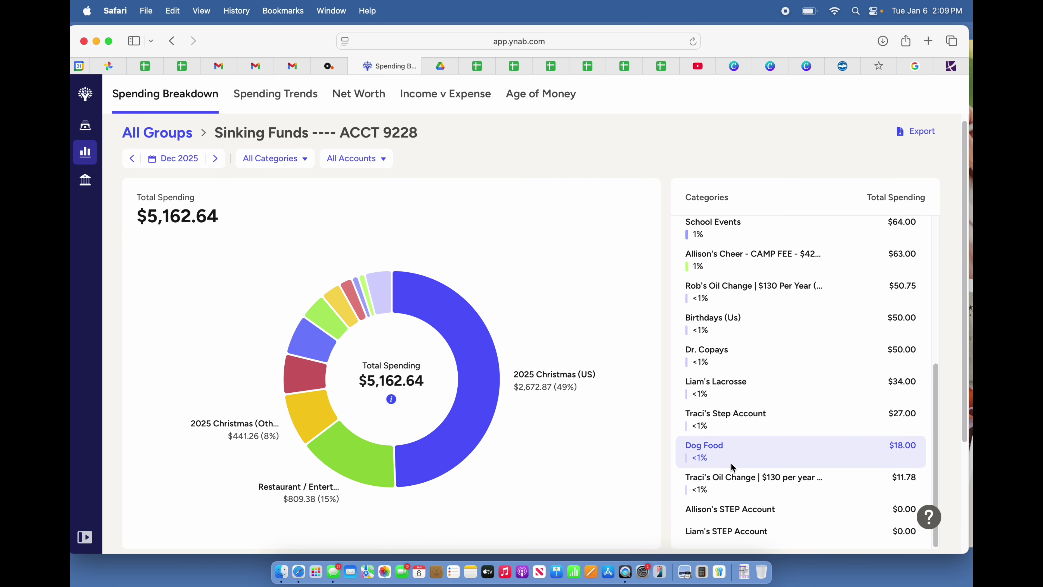
scroll(731, 464, down, 1)
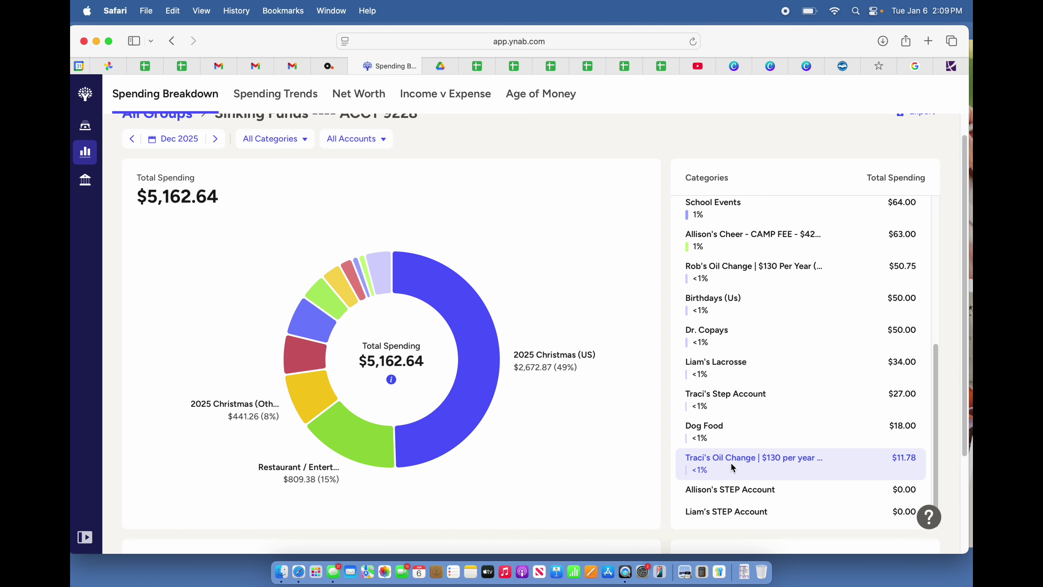
- Review the rest of the Sinking Funds spending by category, from the smallest amounts back up to the largest
scroll(736, 490, down, 1)
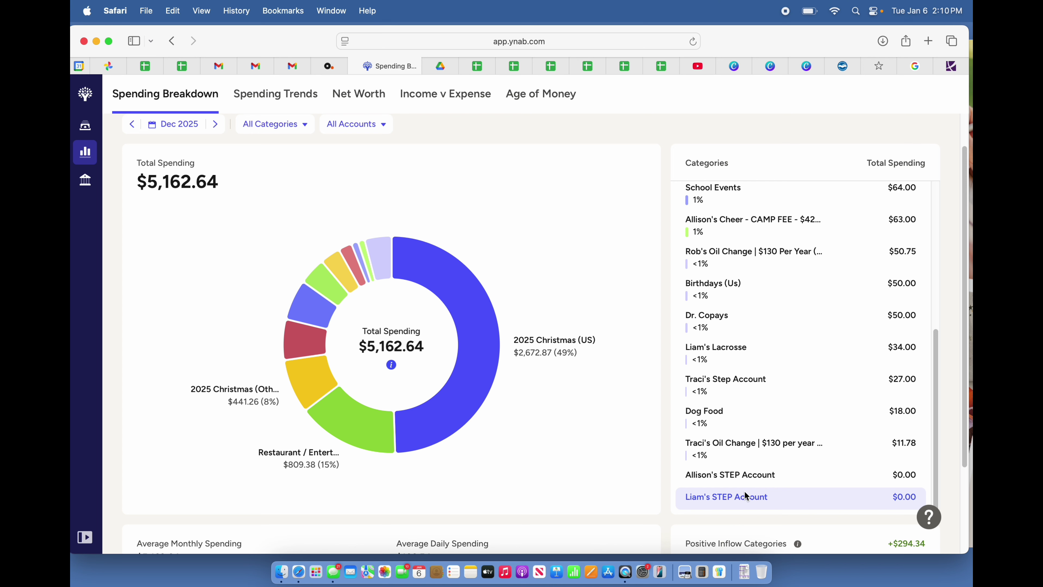
scroll(745, 495, up, 6)
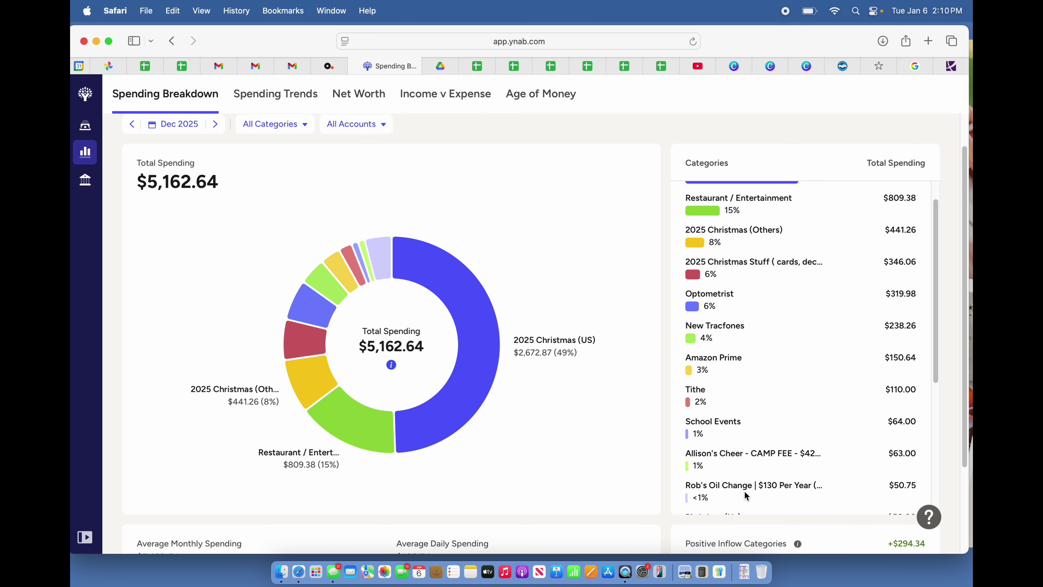
scroll(743, 491, up, 1)
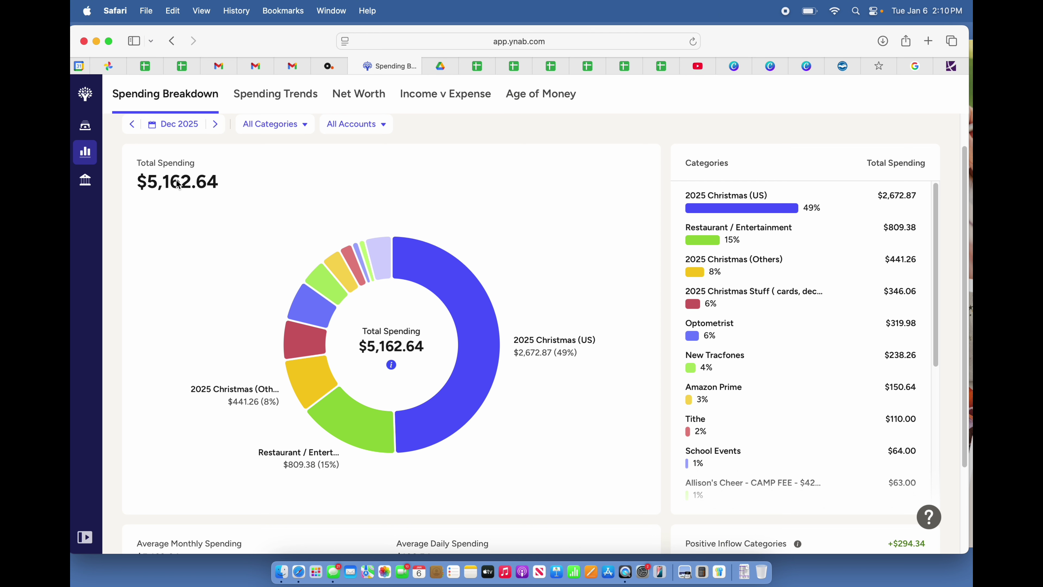
- Return to the December 2025 breakdown of all groups, and compare the shares of Monthly Fixed Expenses and Weekly Expenses in the chart
scroll(178, 184, up, 2)
click(172, 138)
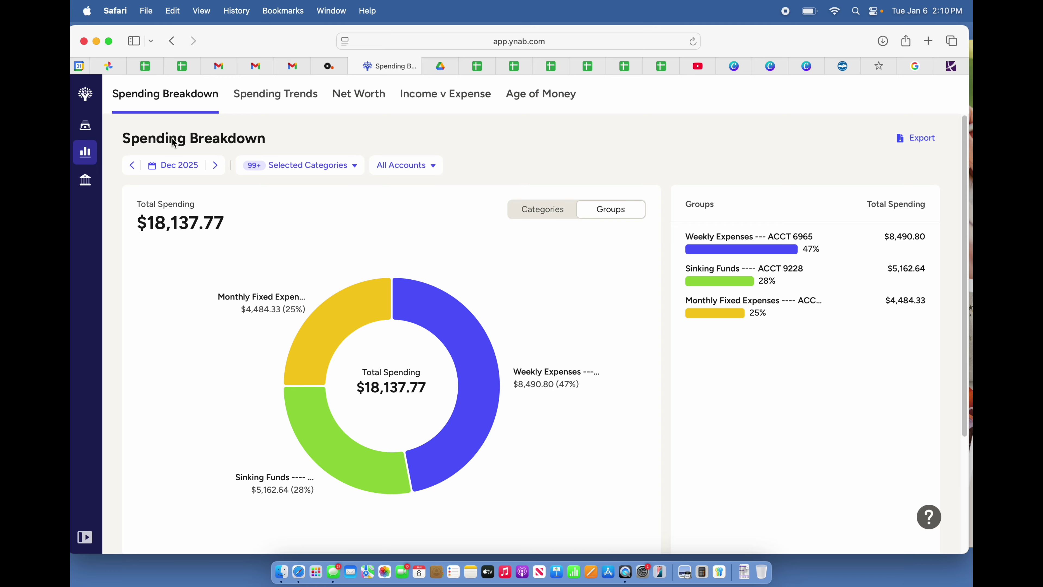
mouse_move(301, 346)
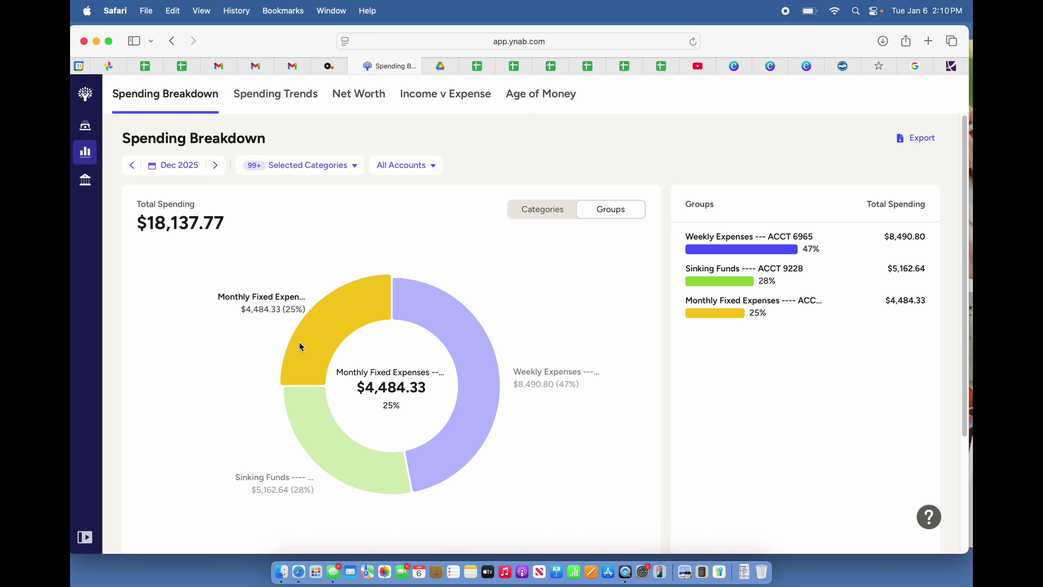
mouse_move(493, 395)
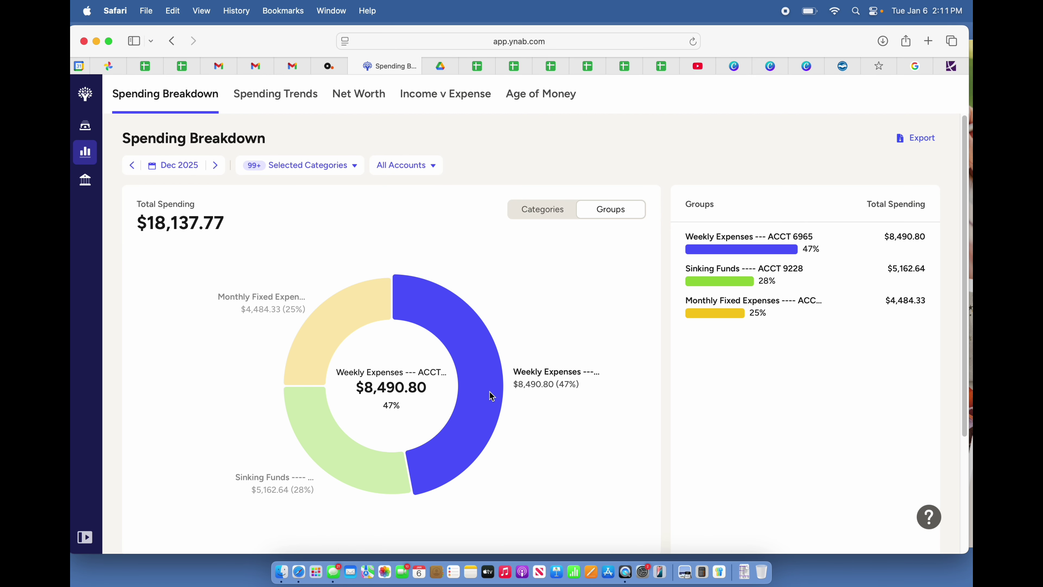